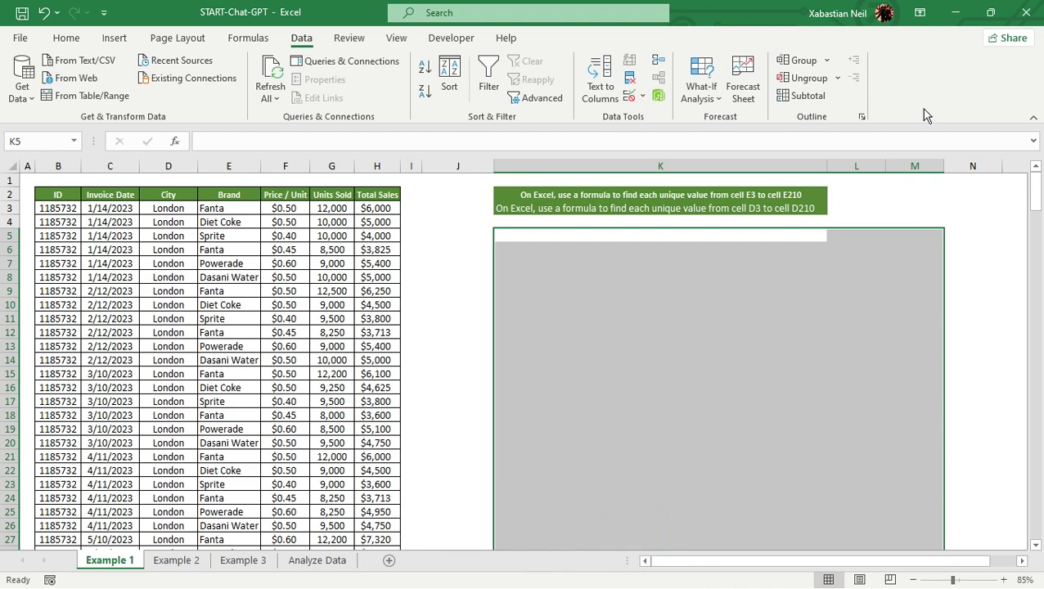
Step: Switch to the browser to view the ChatGPT start page, and return to the Excel workbook
key("super")
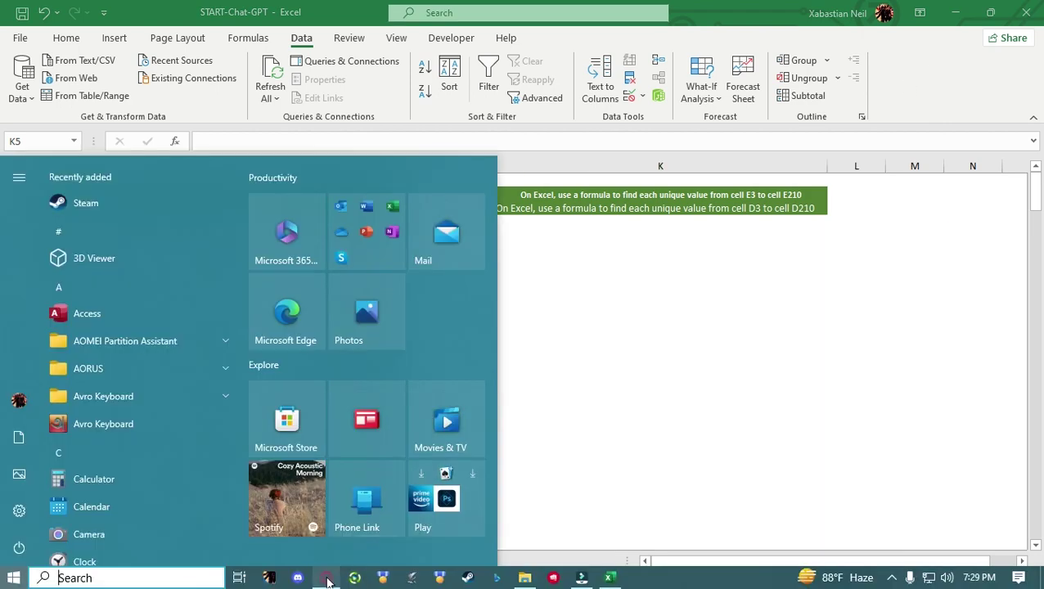
left_click(326, 579)
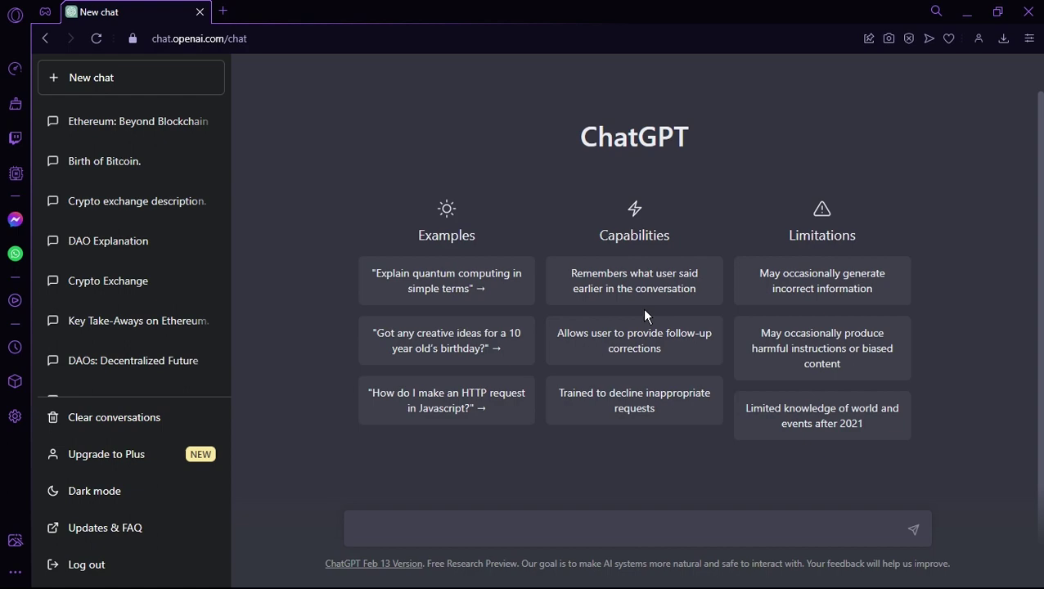
left_click(967, 12)
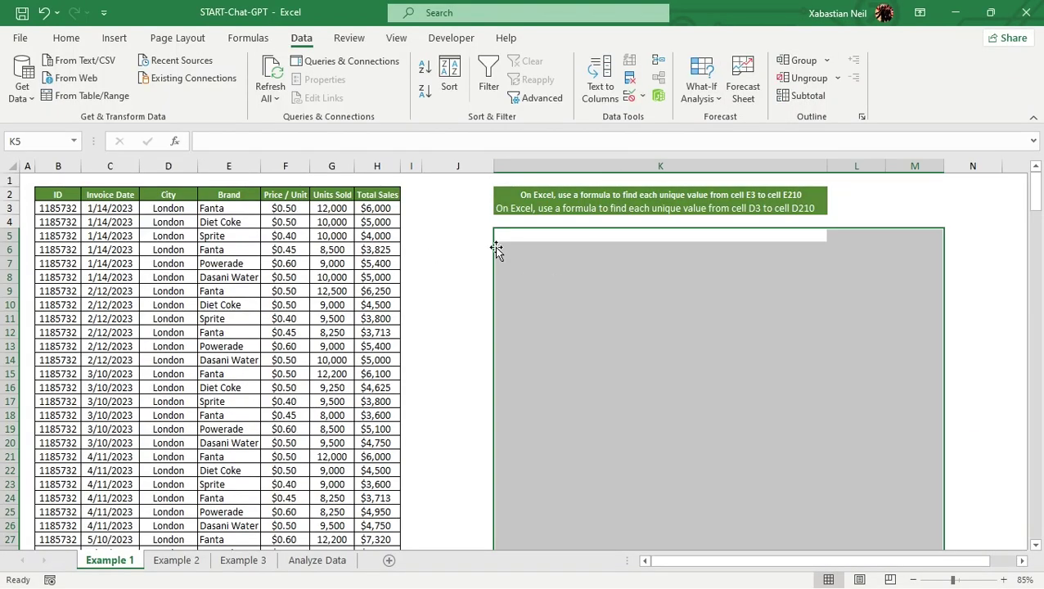
Step: Look at the Example 3 sheet and return to the Example 1 sheet
left_click(464, 247)
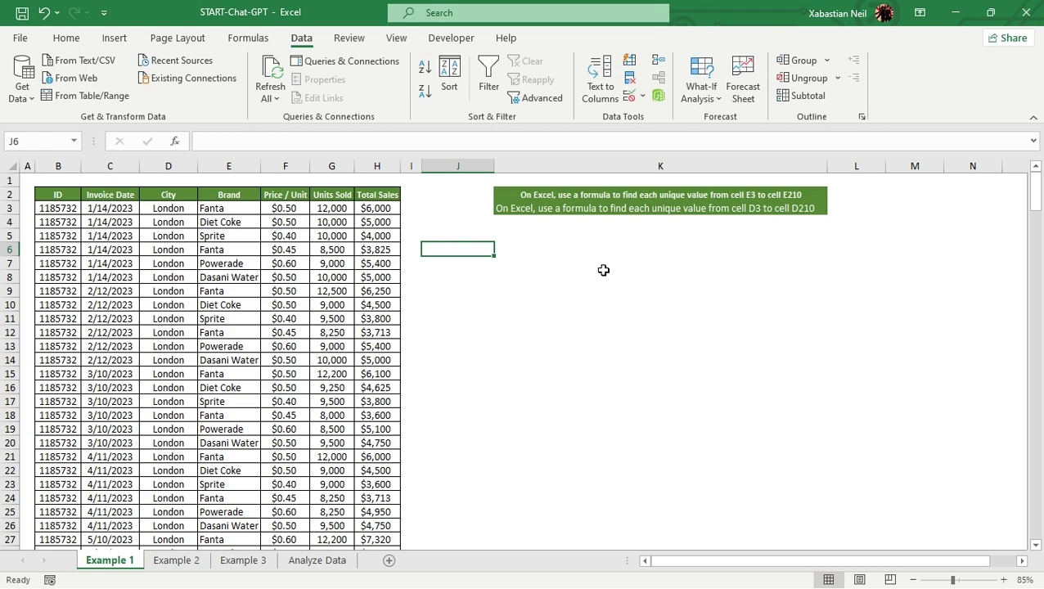
left_click(244, 563)
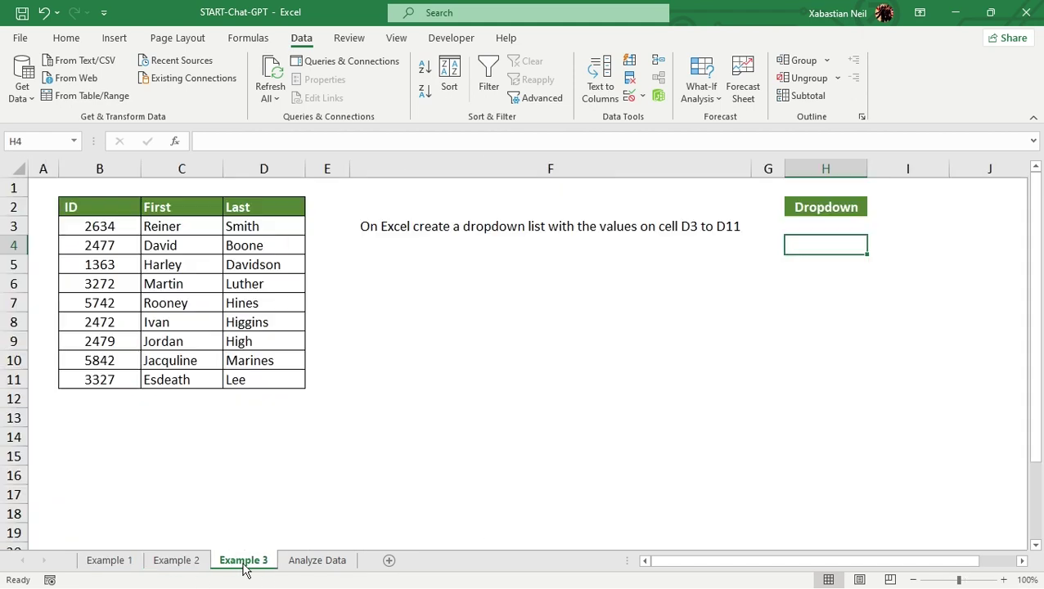
left_click(123, 571)
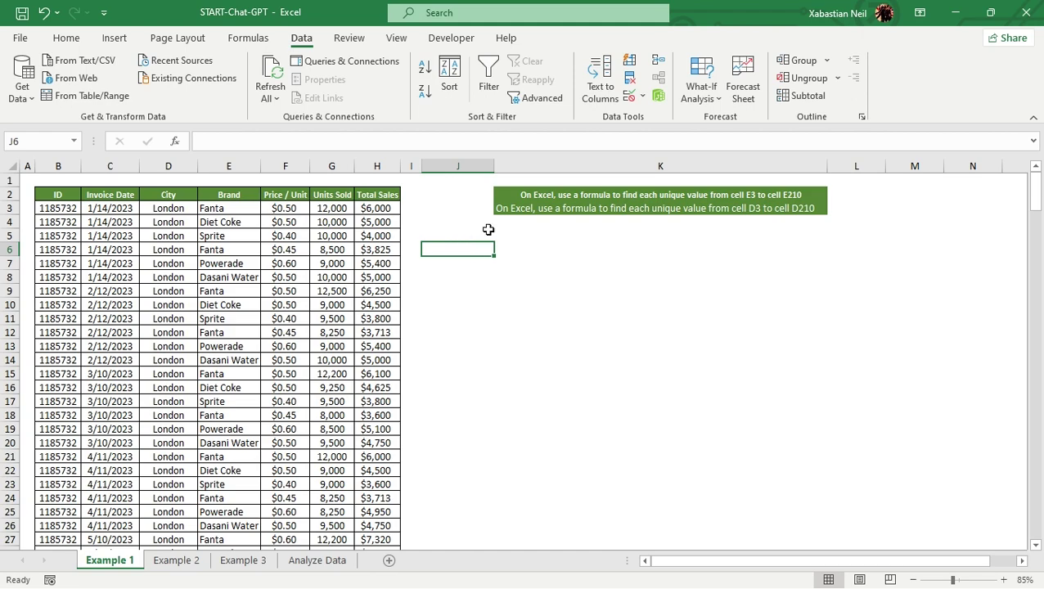
left_click(681, 243, "shift")
left_click(617, 232)
left_click(634, 223)
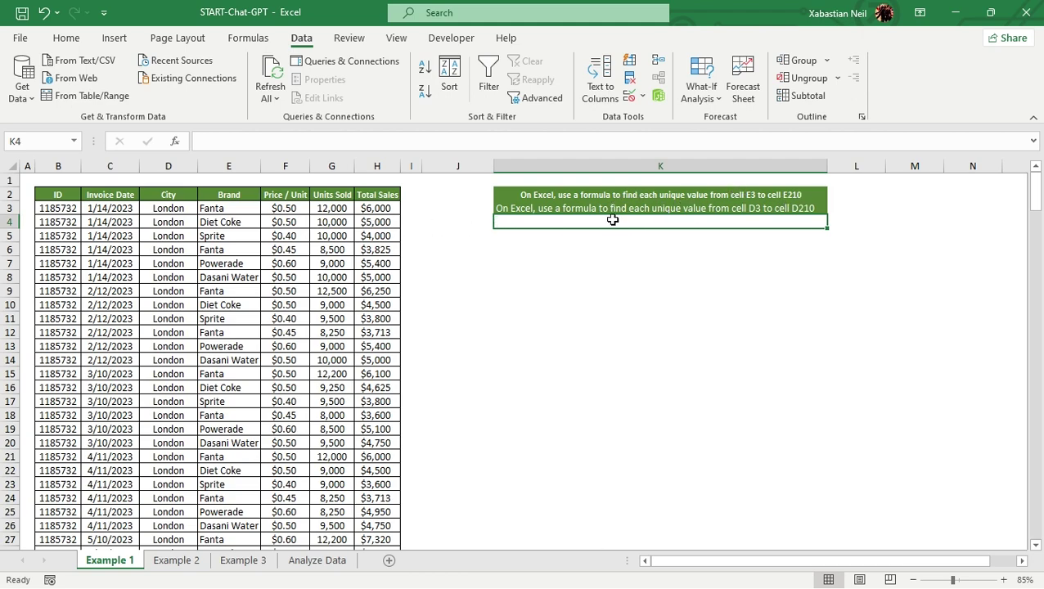
left_click(582, 237)
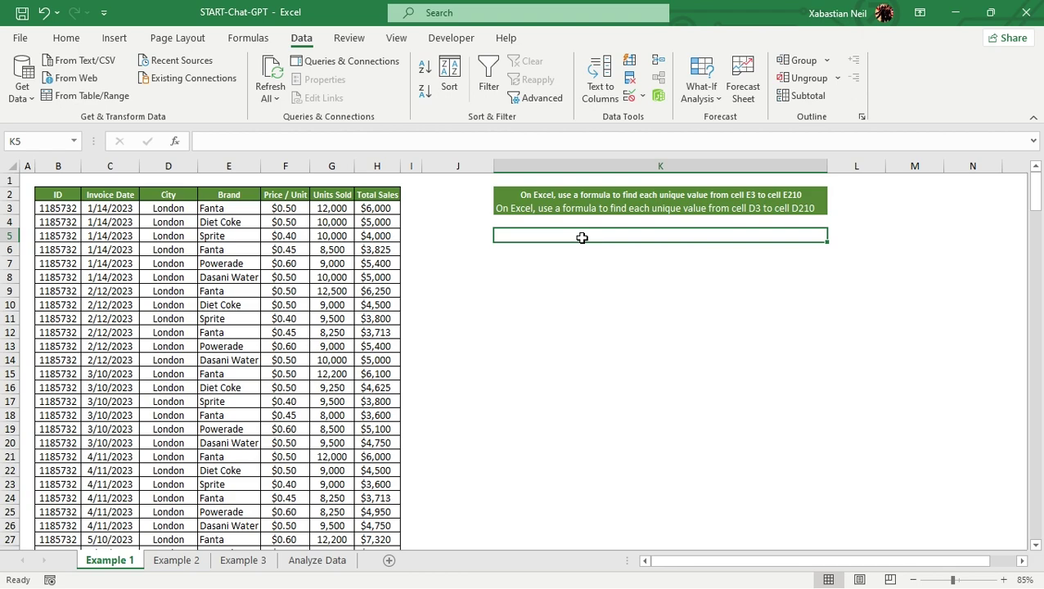
left_click(582, 237)
Step: Copy the full prompt text stored in cell K2 of the Example 1 sheet
left_click(810, 197)
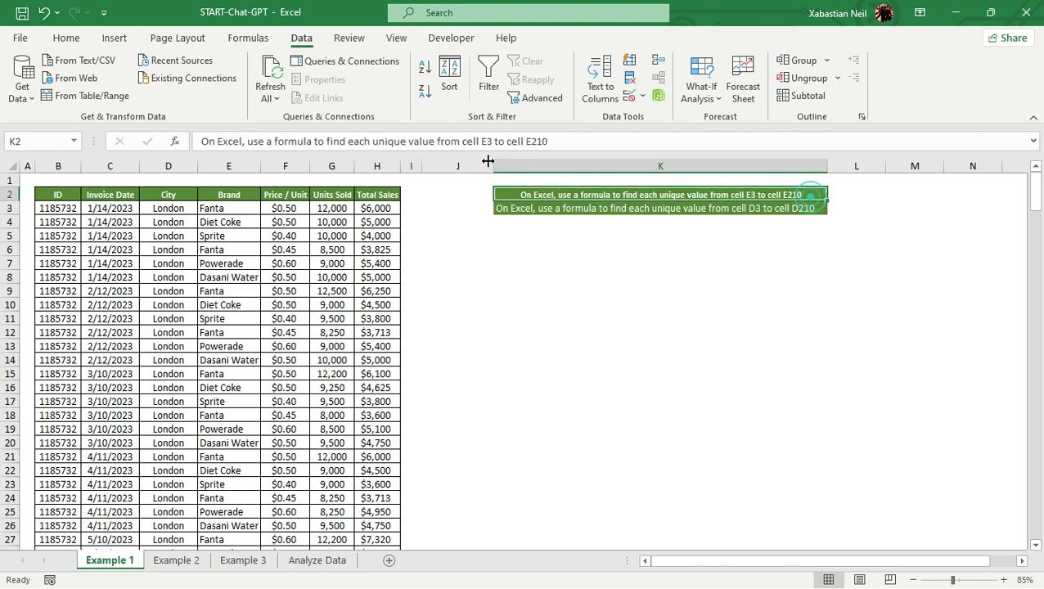
left_click_drag(627, 140, 189, 140)
key("ctrl+c")
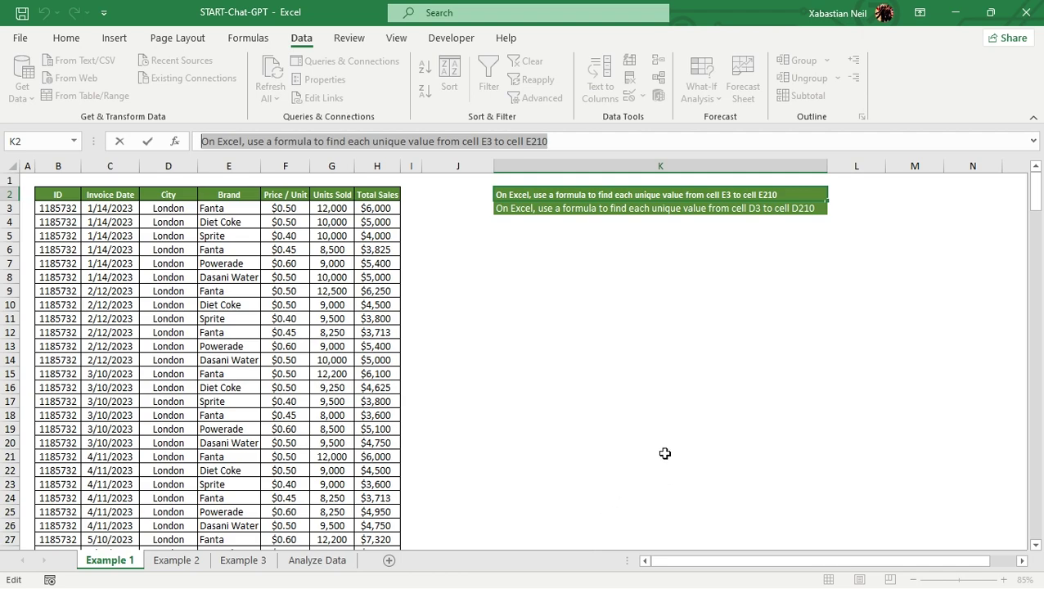
Step: Switch to ChatGPT in the browser and submit the prompt "On Excel, use a formula to find each unique value from cell E3 to cell E210"
key("super")
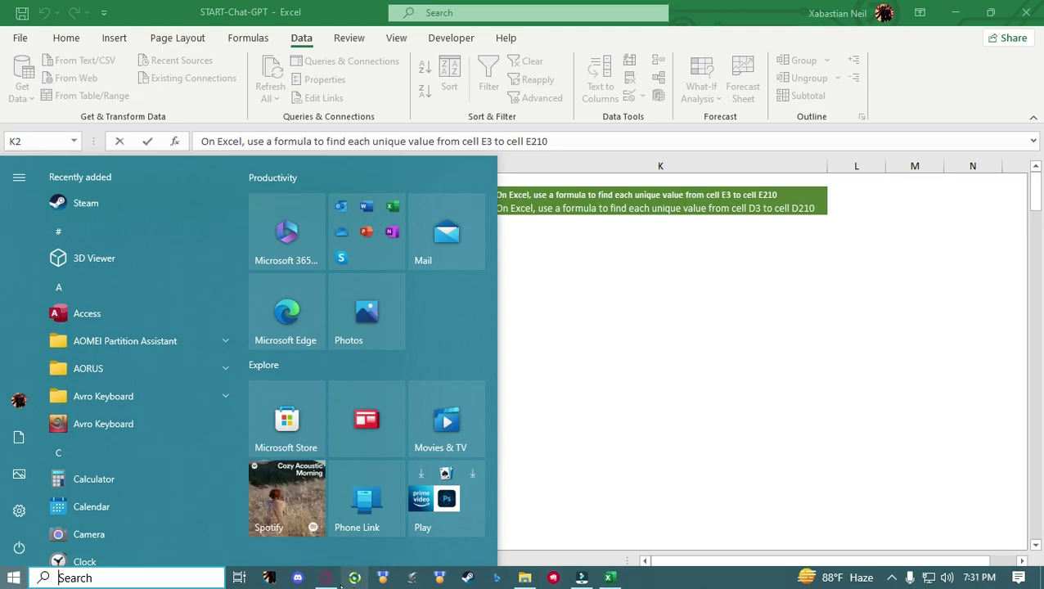
left_click(338, 581)
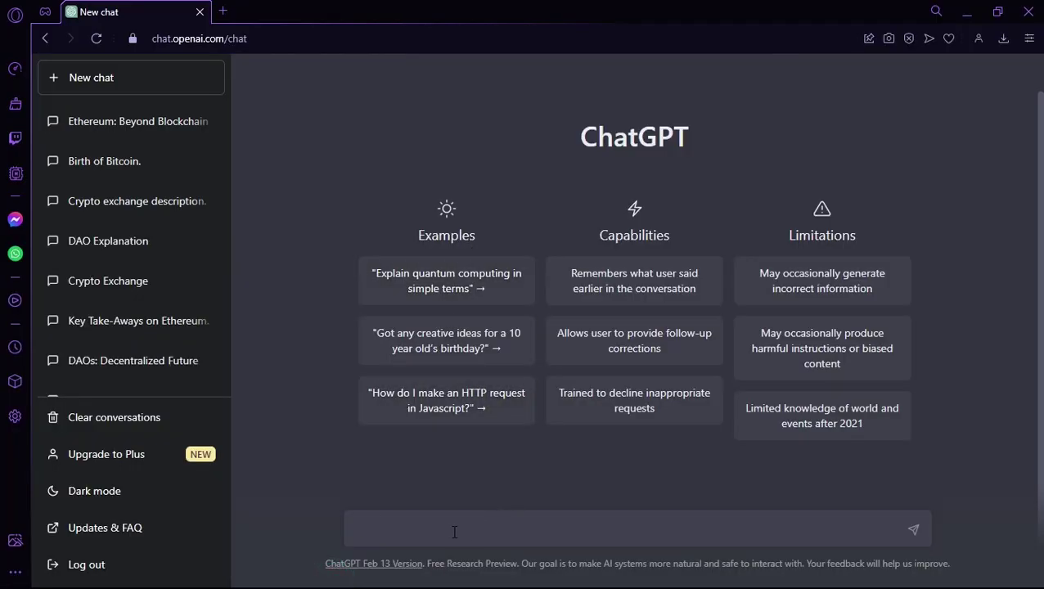
left_click(454, 531)
key("ctrl+v")
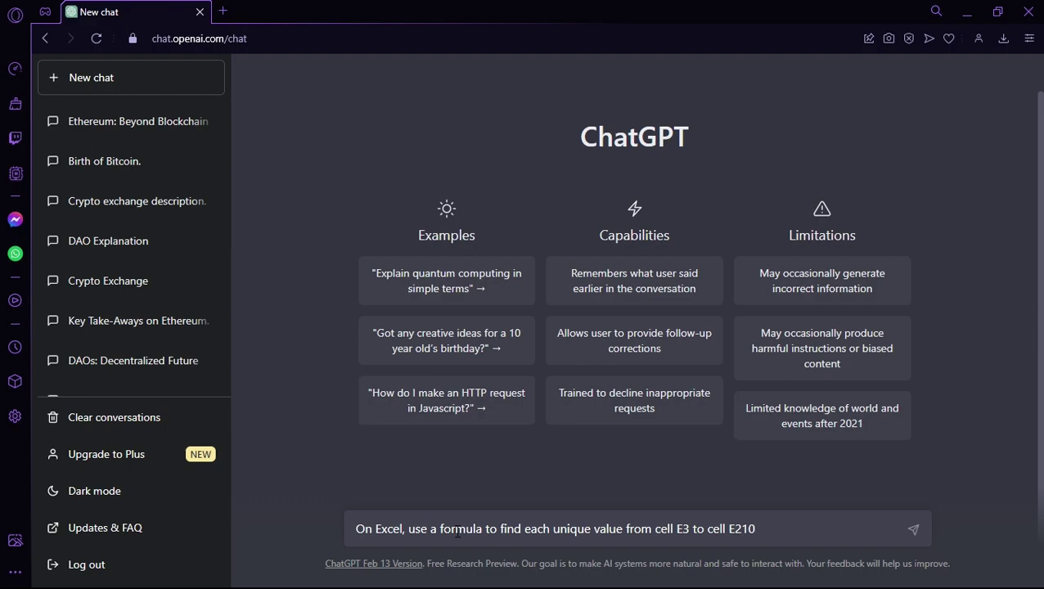
left_click(914, 532)
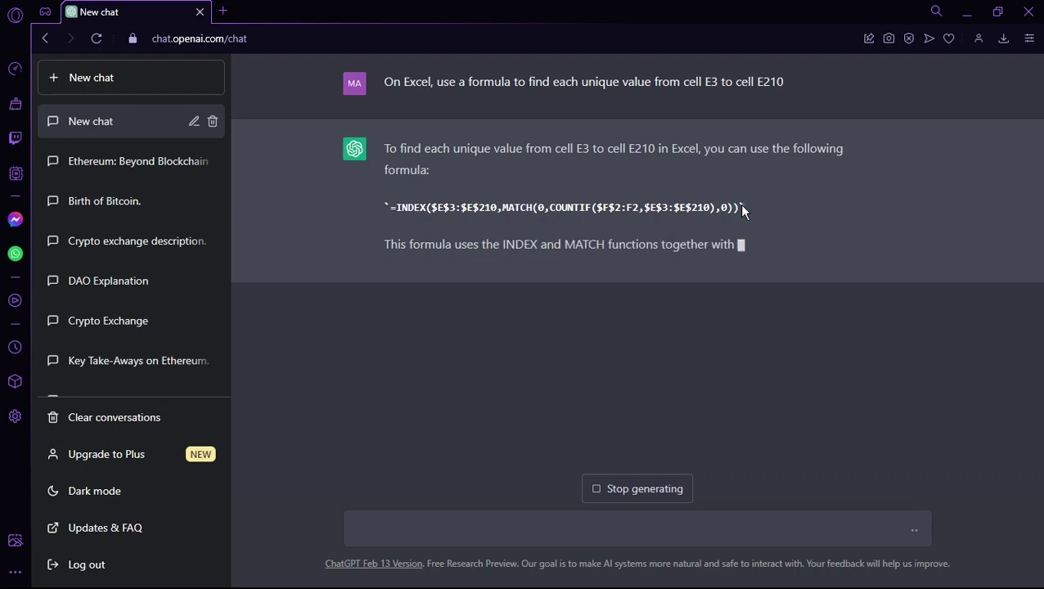
Step: Copy the INDEX/MATCH/COUNTIF formula from ChatGPT's answer, leaving out the surrounding backticks
left_click_drag(741, 210, 320, 216)
left_click(344, 209)
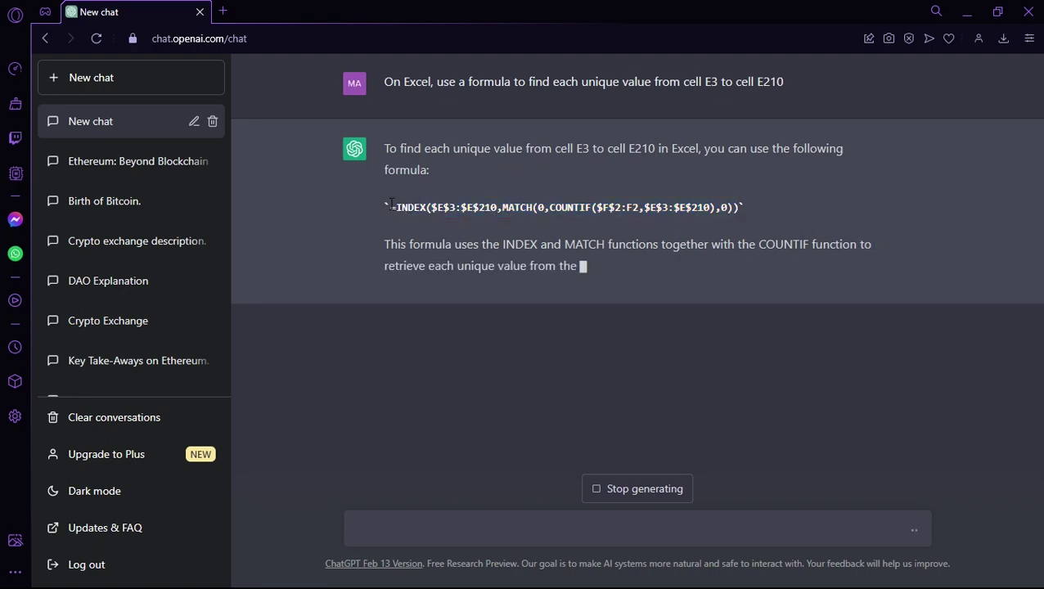
left_click_drag(390, 207, 739, 205)
key("ctrl+c")
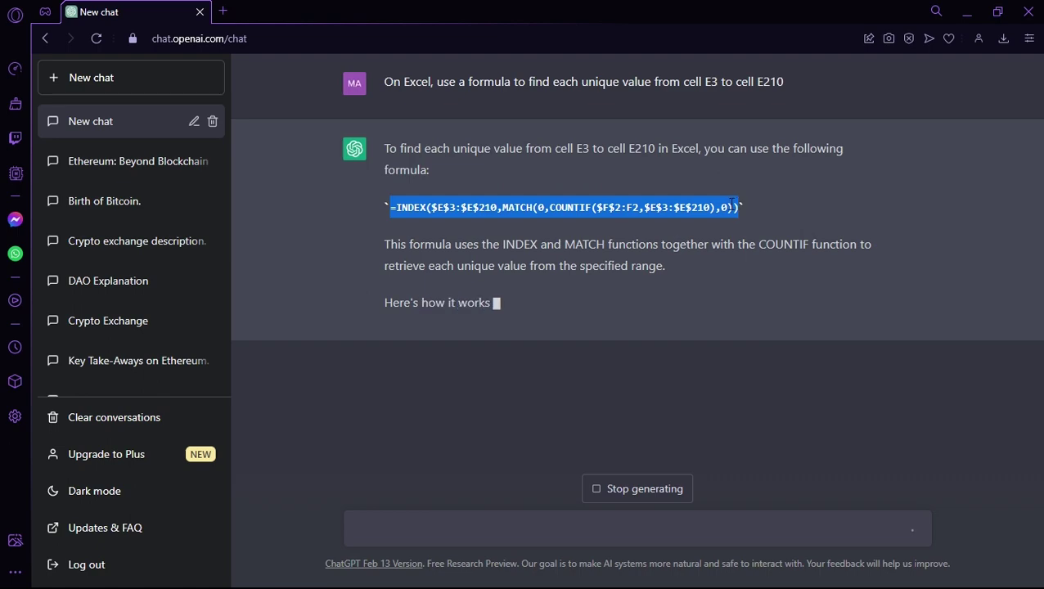
Step: Switch to the Excel workbook and enter the formula =INDEX($E$3:$E$210,MATCH(0,COUNTIF($F$2:F2,$E$3:$E$210),0)) in cell K6
key("super")
left_click(610, 578)
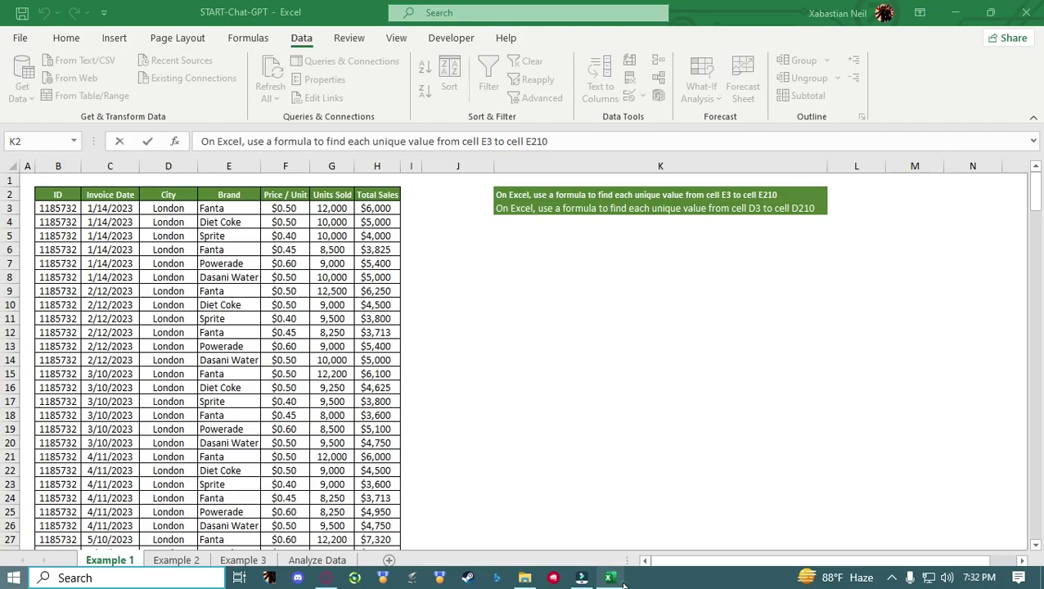
left_click(640, 250)
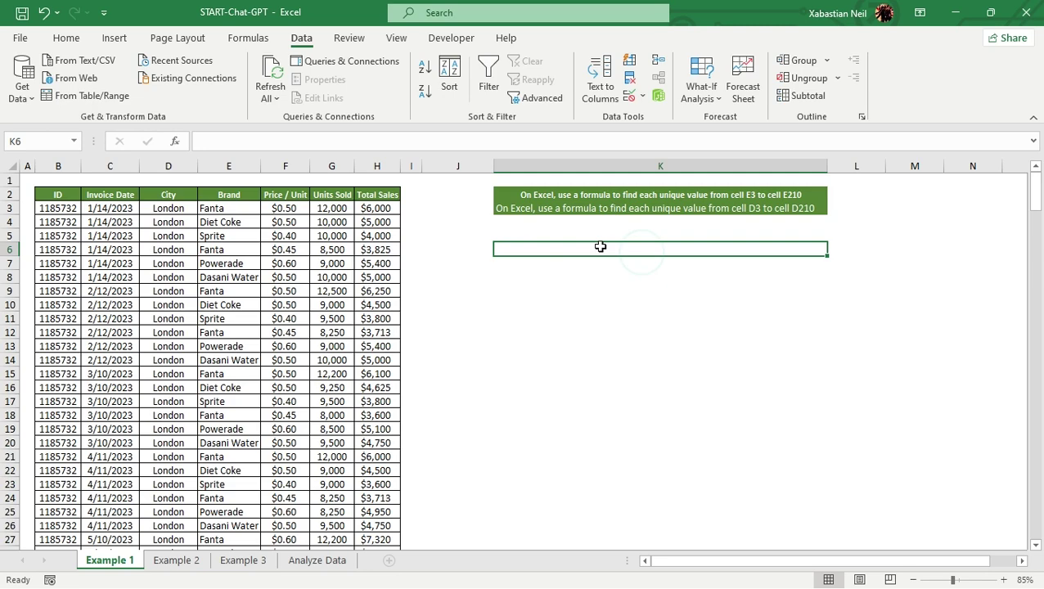
key("ctrl+v")
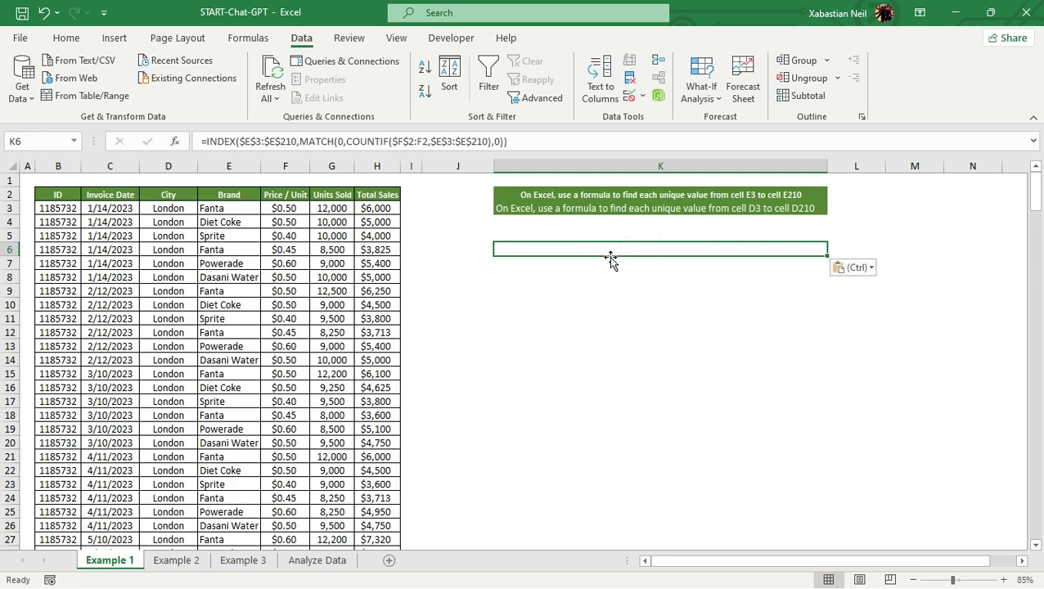
key("Return")
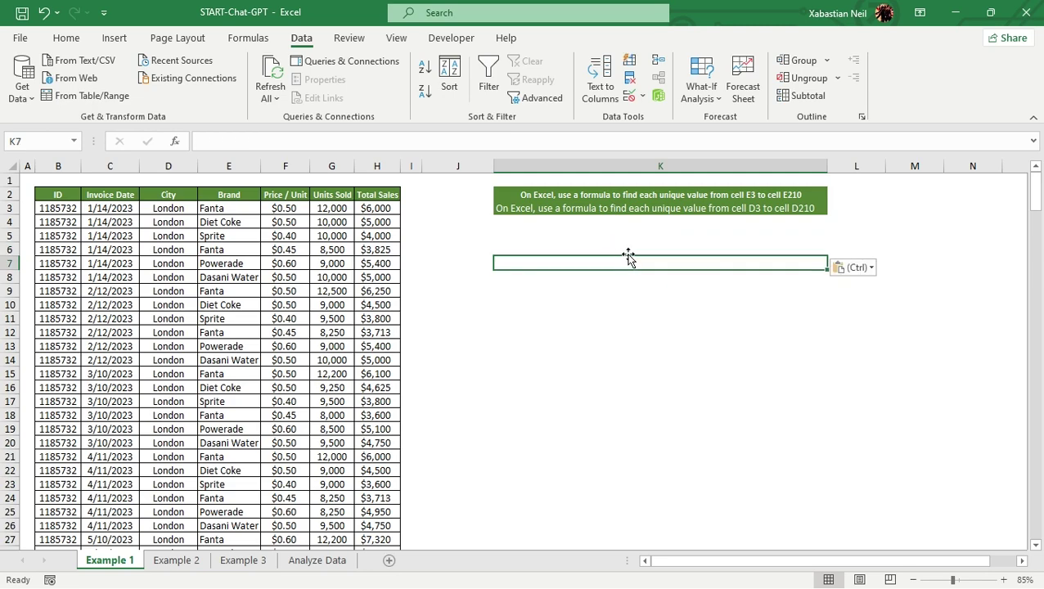
Step: Set the font colour of cell K6 to black
left_click(584, 245)
left_click(59, 38)
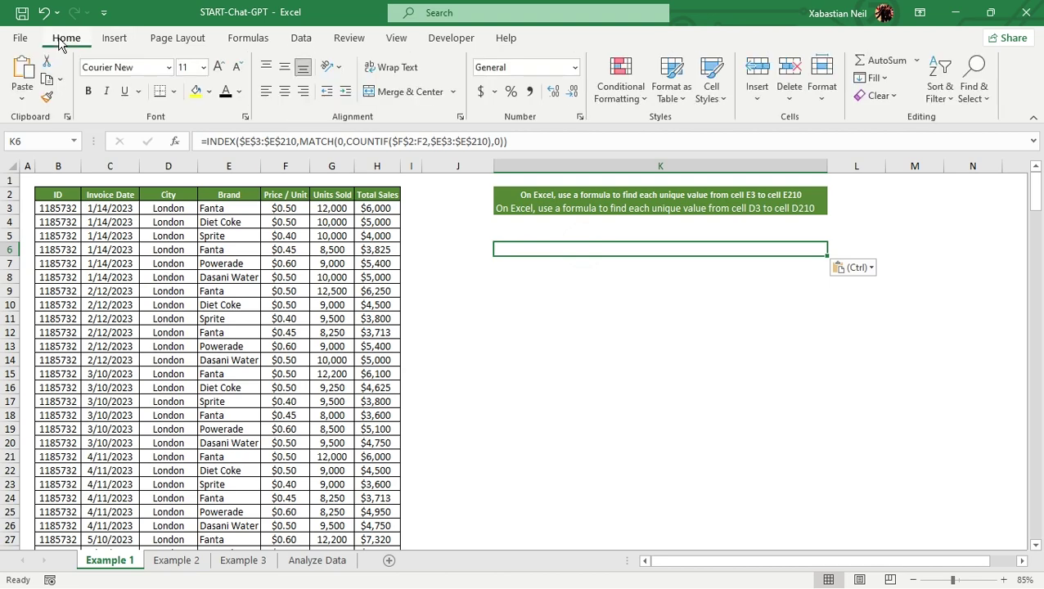
left_click(226, 91)
left_click(634, 254)
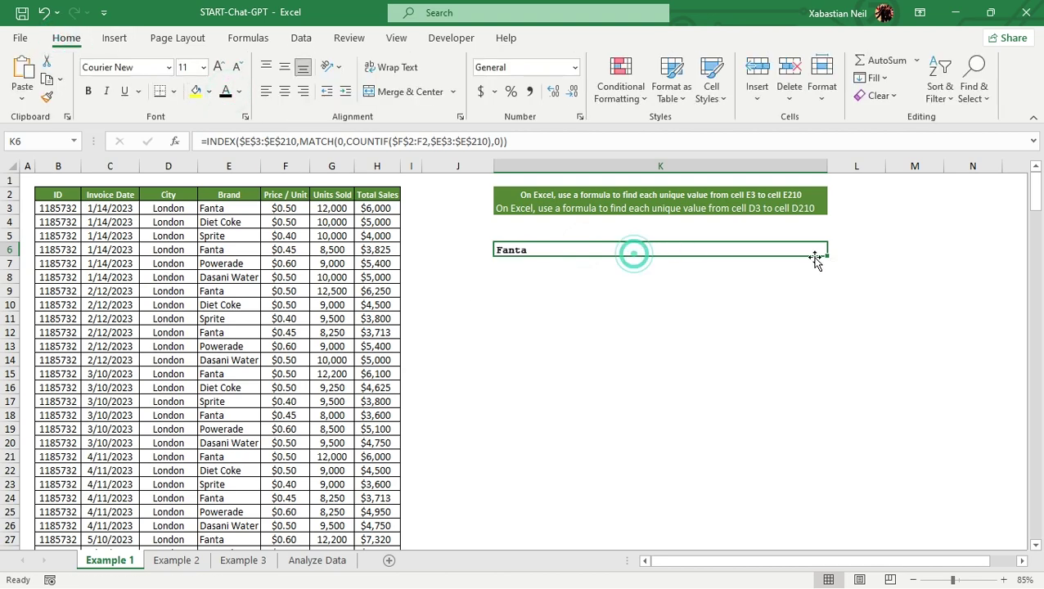
Step: Fill the formula in cell K6 down column K to row 245 and go back to the list's start
left_click_drag(826, 257, 838, 499)
scroll(741, 485, "down", 1)
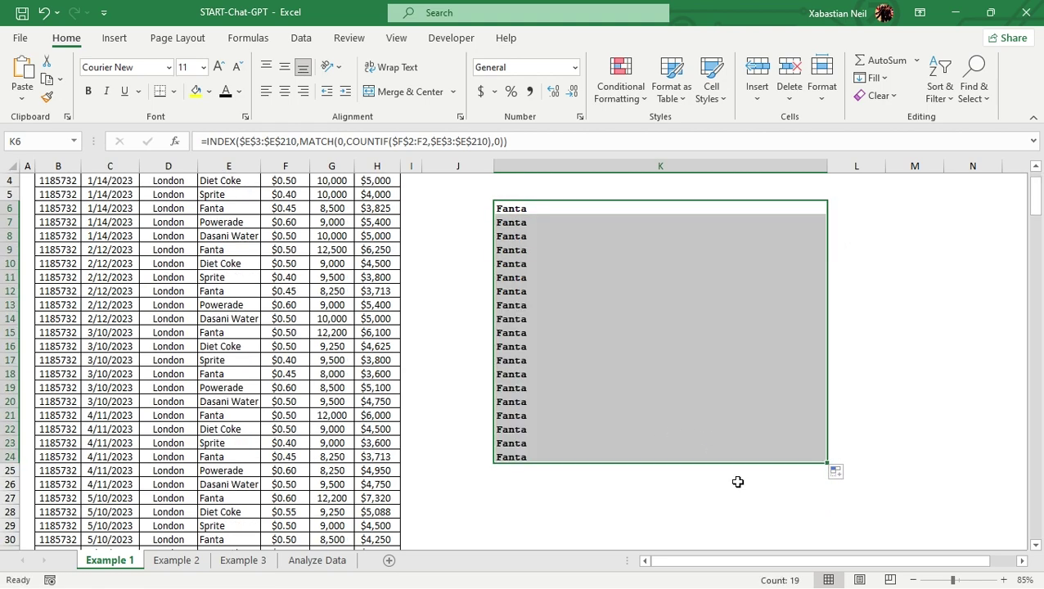
left_click_drag(826, 462, 827, 530)
scroll(757, 441, "up", 20)
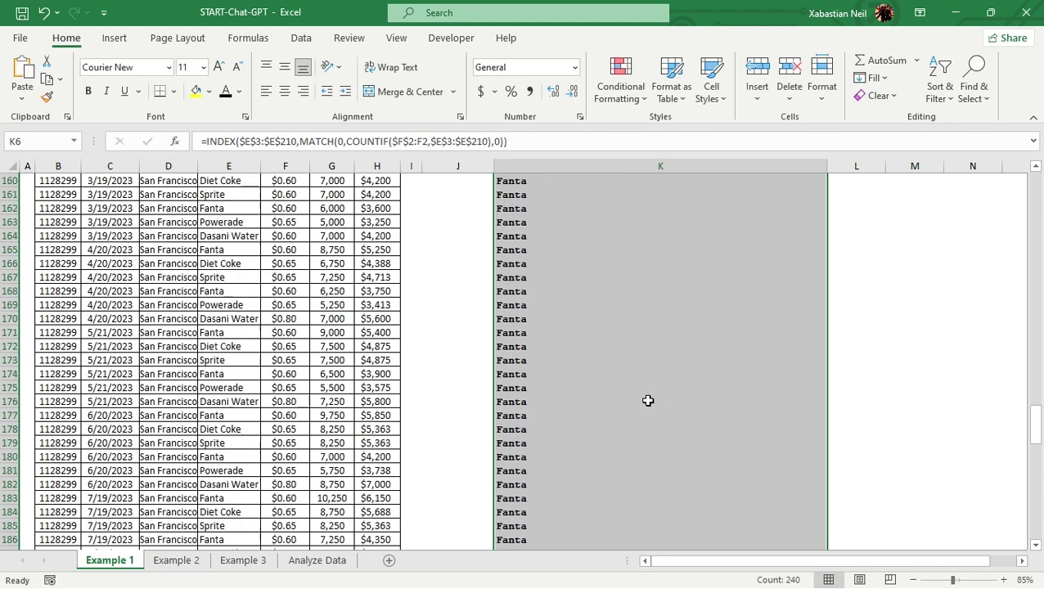
scroll(647, 397, "up", 20)
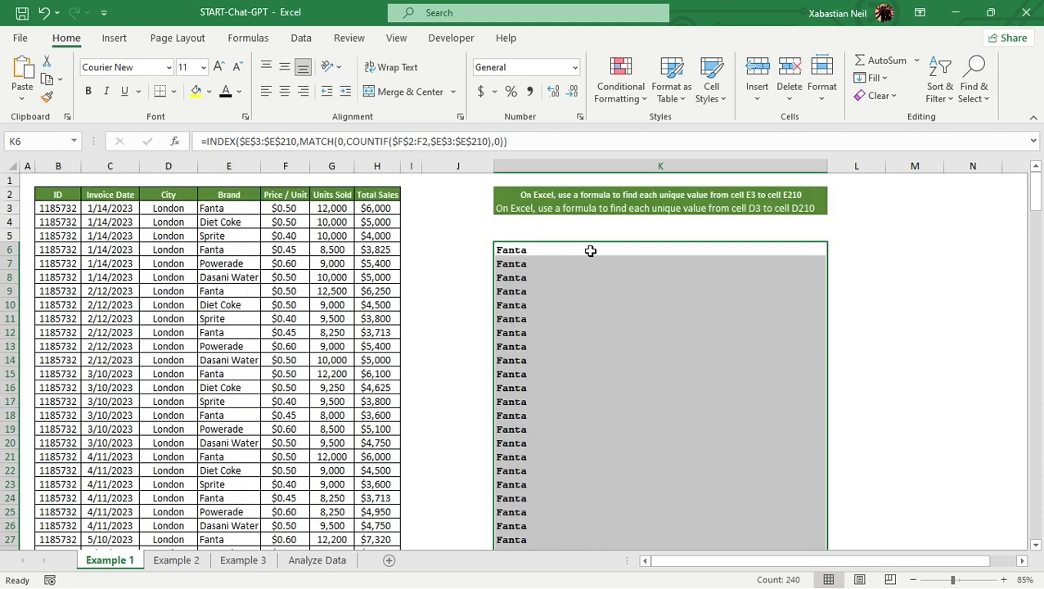
Step: Clear the contents of all formula cells in column K from K6 down to K245
left_click(591, 251)
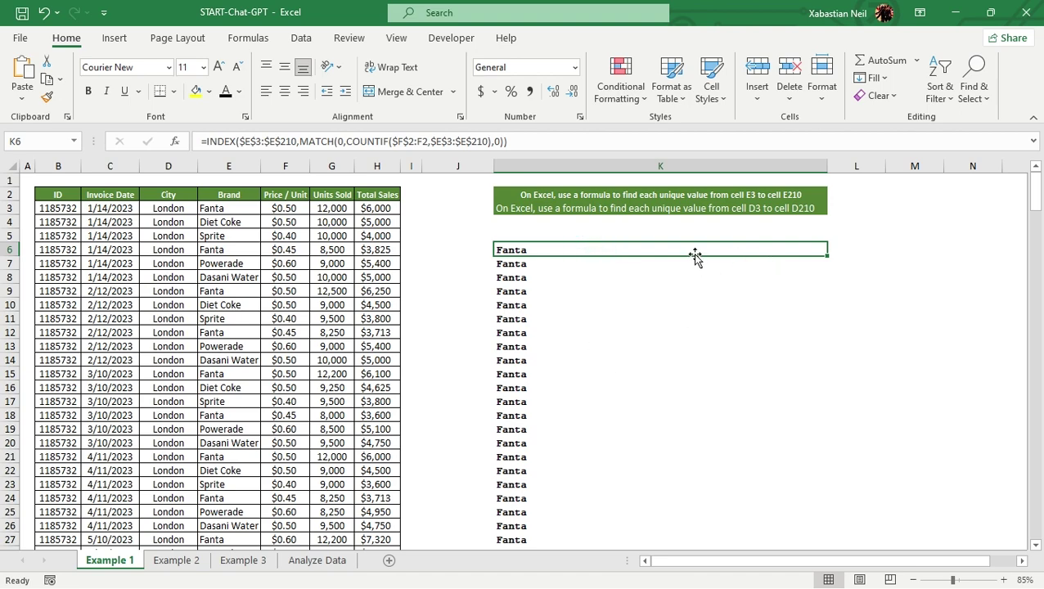
key("ctrl+shift+Down")
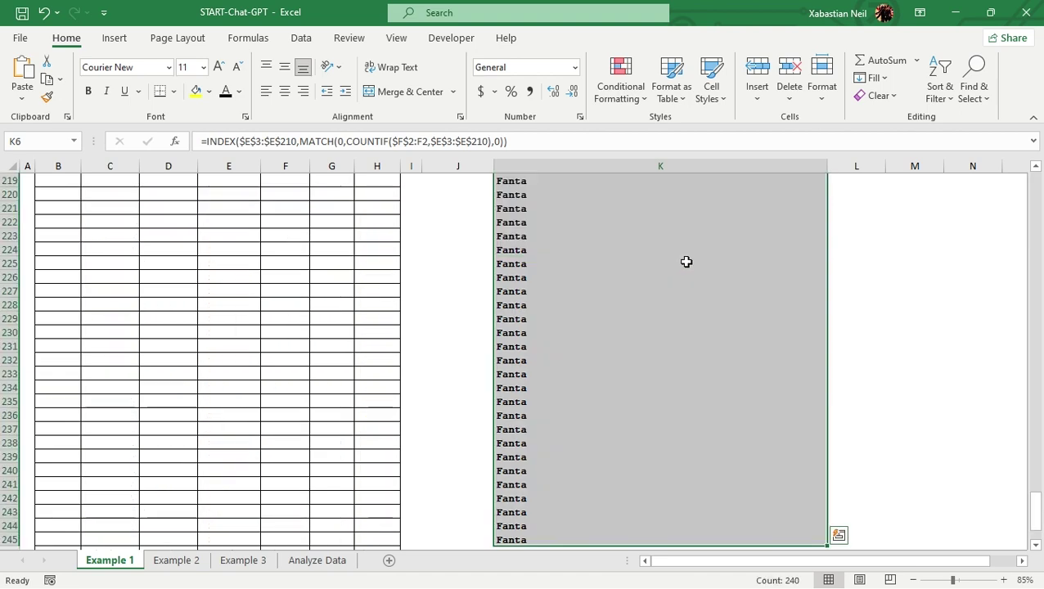
key("Delete")
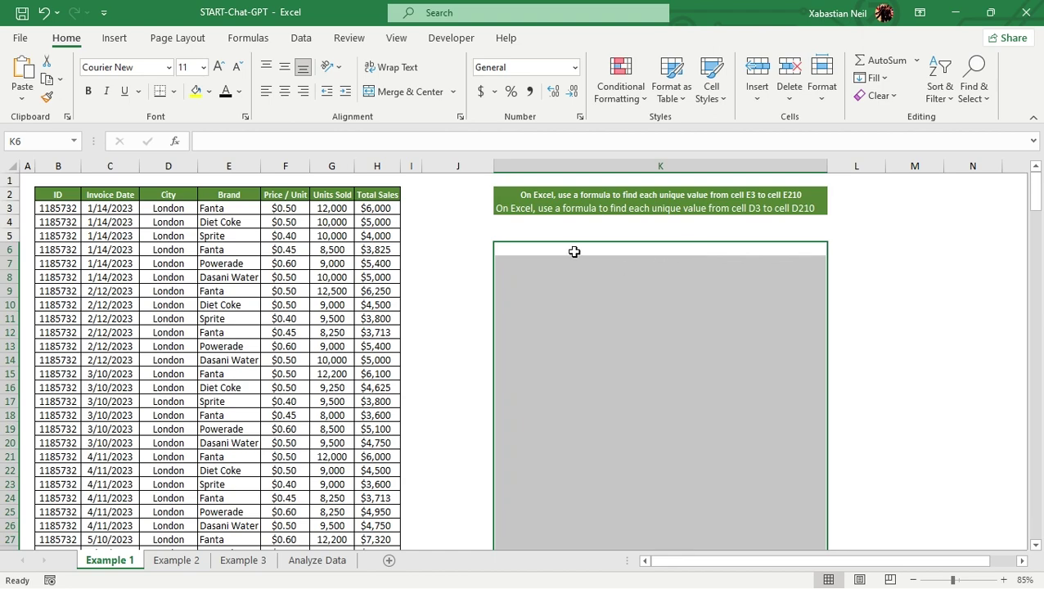
Step: Copy cell K2 with the prompt text, switch to ChatGPT in the browser, and delete the current chat there
left_click(674, 198)
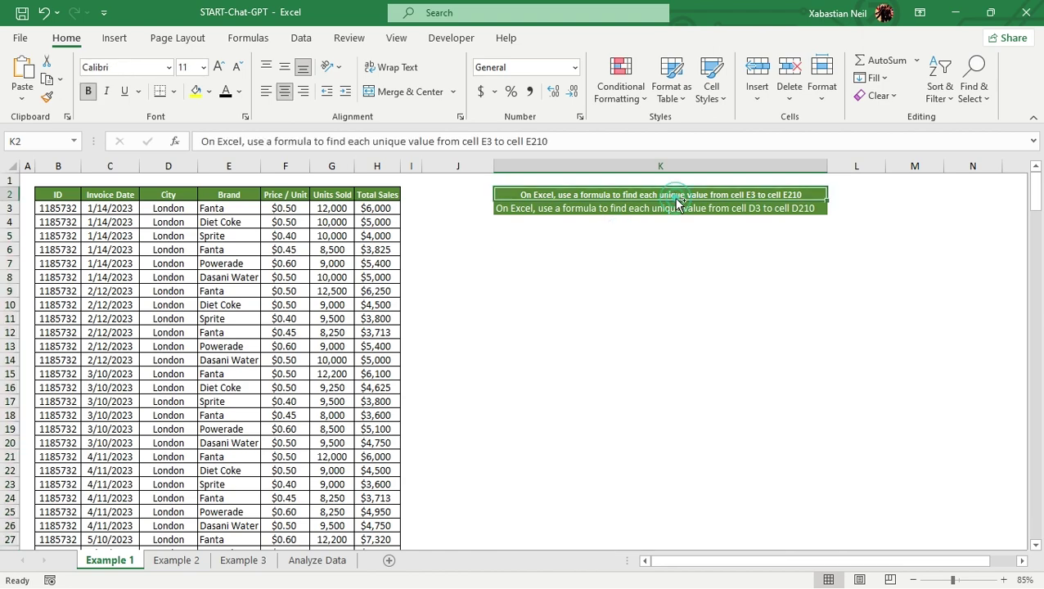
key("ctrl+c")
key("super")
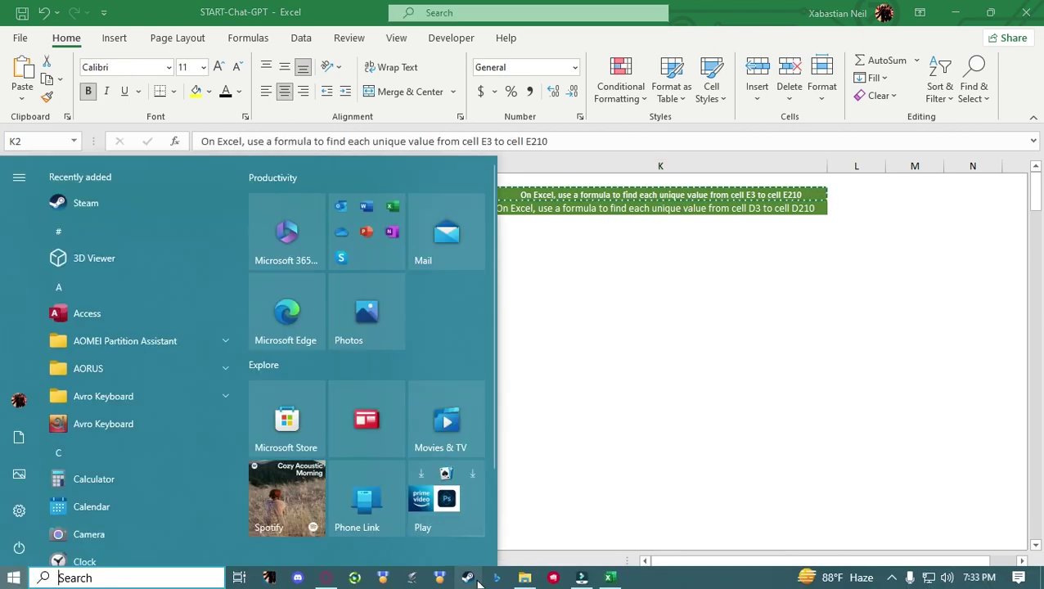
left_click(328, 579)
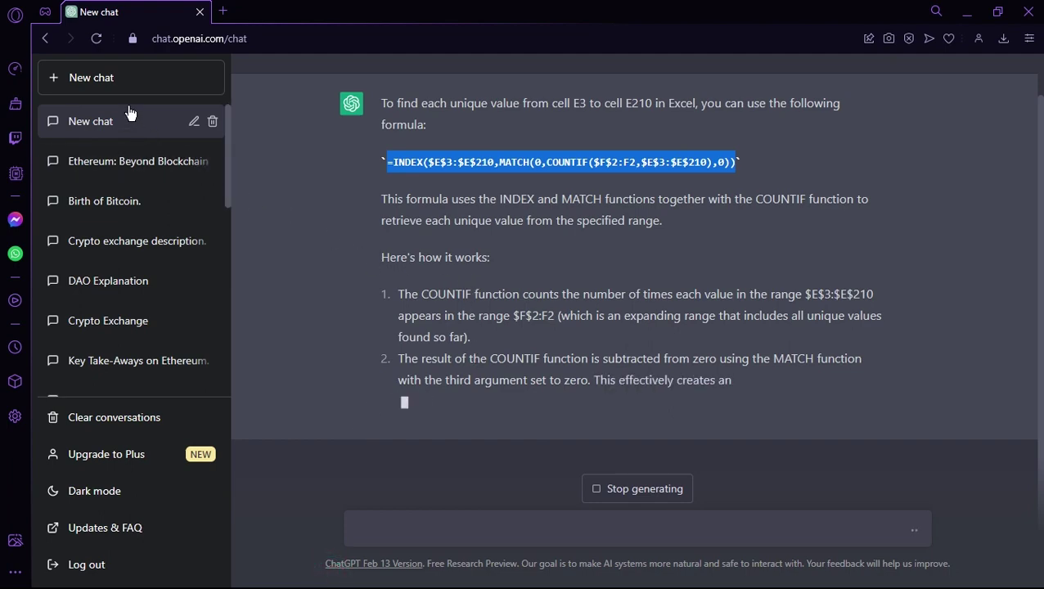
left_click(212, 122)
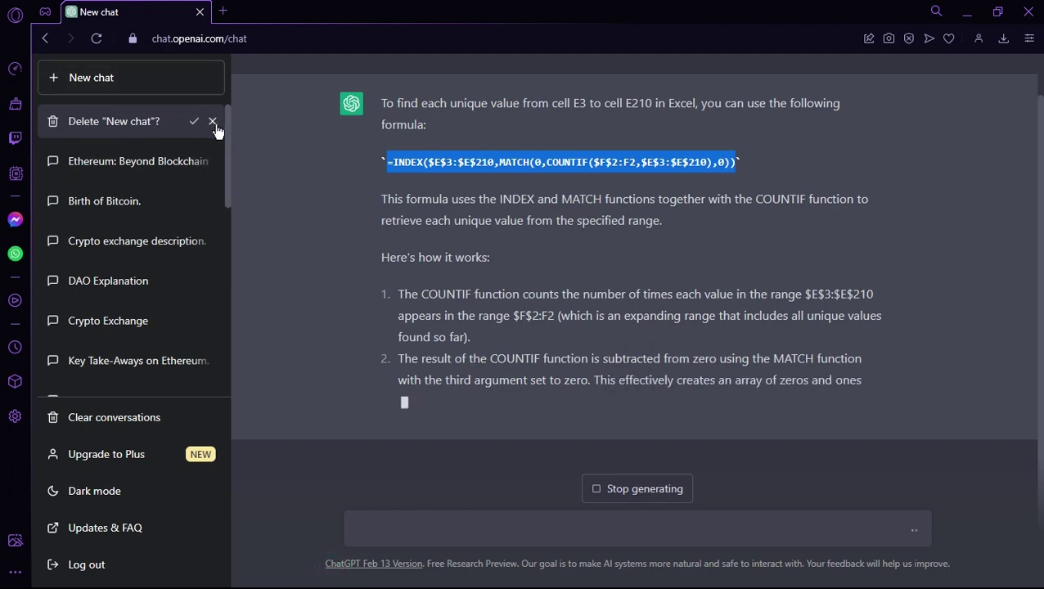
left_click(195, 123)
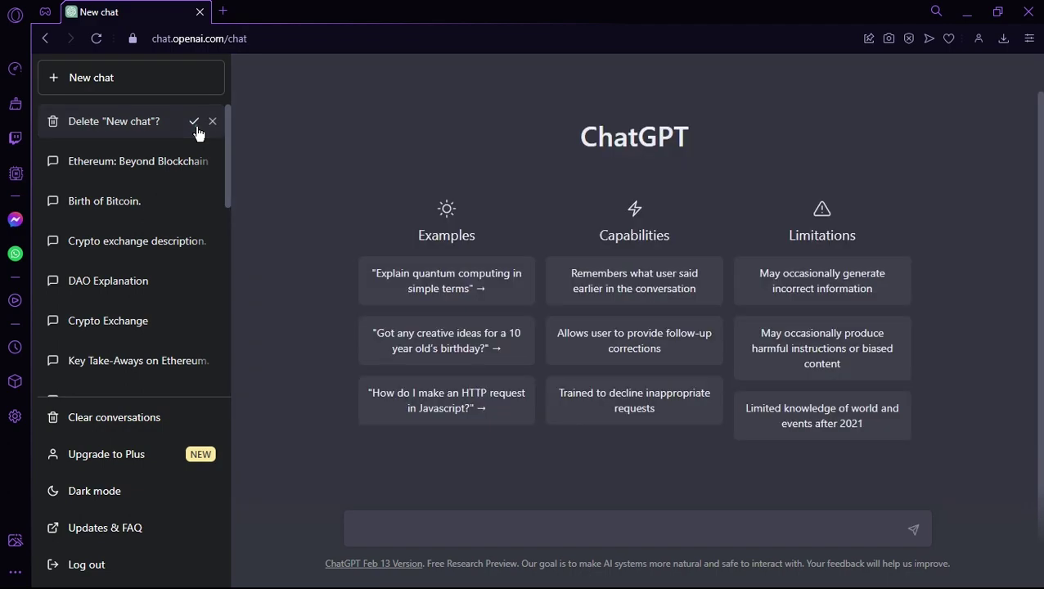
Step: Submit the copied prompt about finding each unique value from cell E3 to cell E210 in a new chat
left_click(528, 530)
key("ctrl+v")
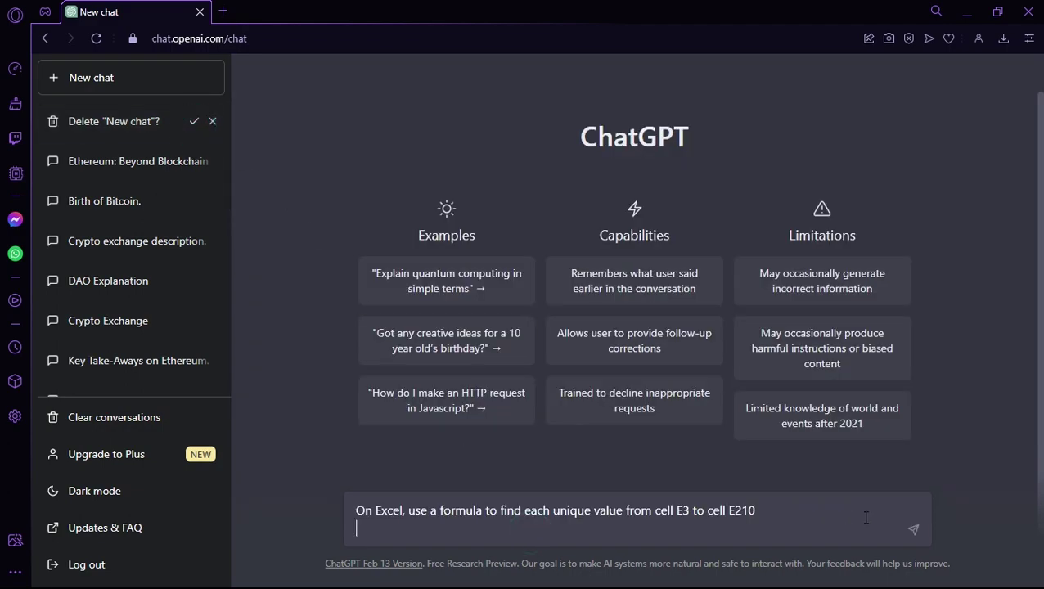
left_click(913, 529)
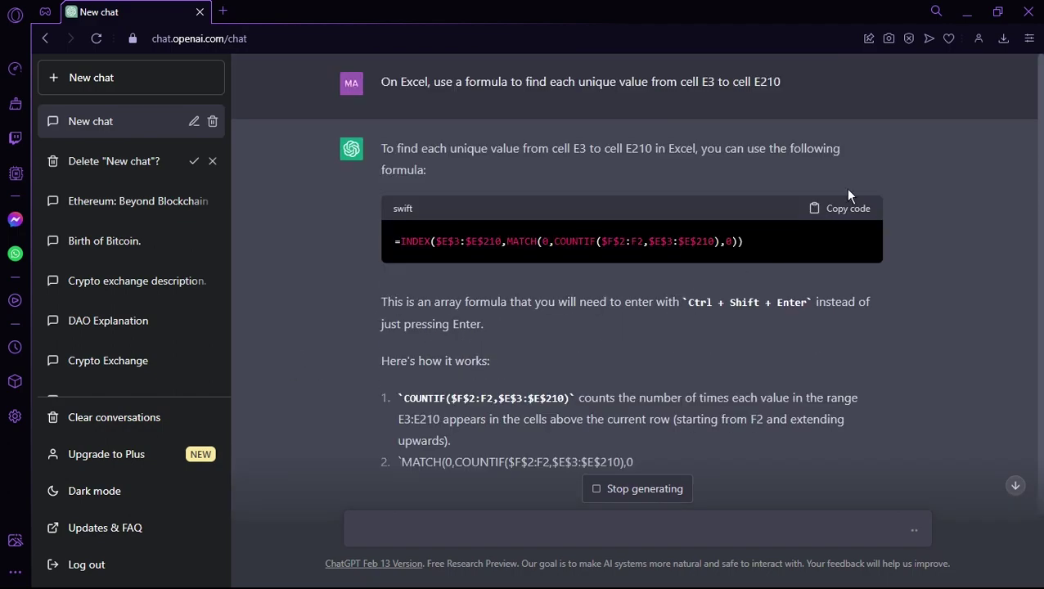
Step: Copy the generated INDEX/MATCH formula for E3:E210 and paste it into cell K5 of the Excel workbook
left_click(843, 207)
key("super")
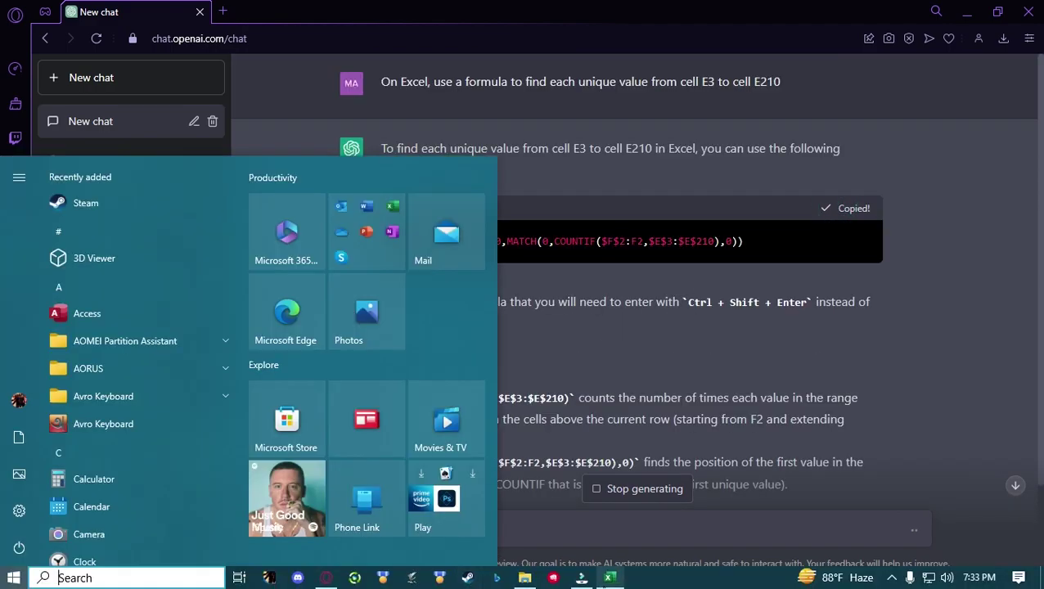
left_click(610, 578)
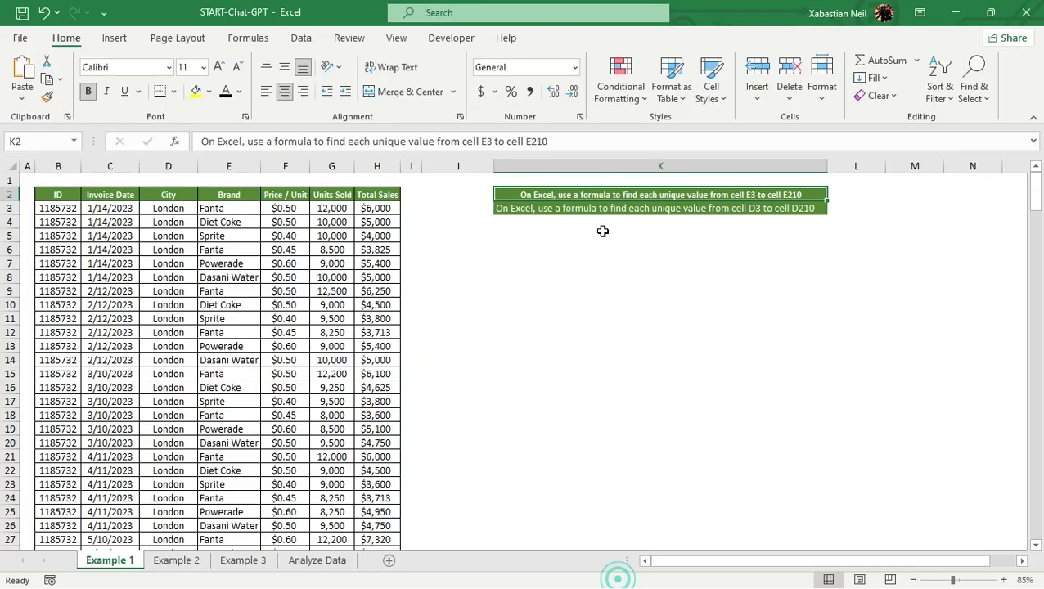
left_click(606, 236)
key("ctrl+v")
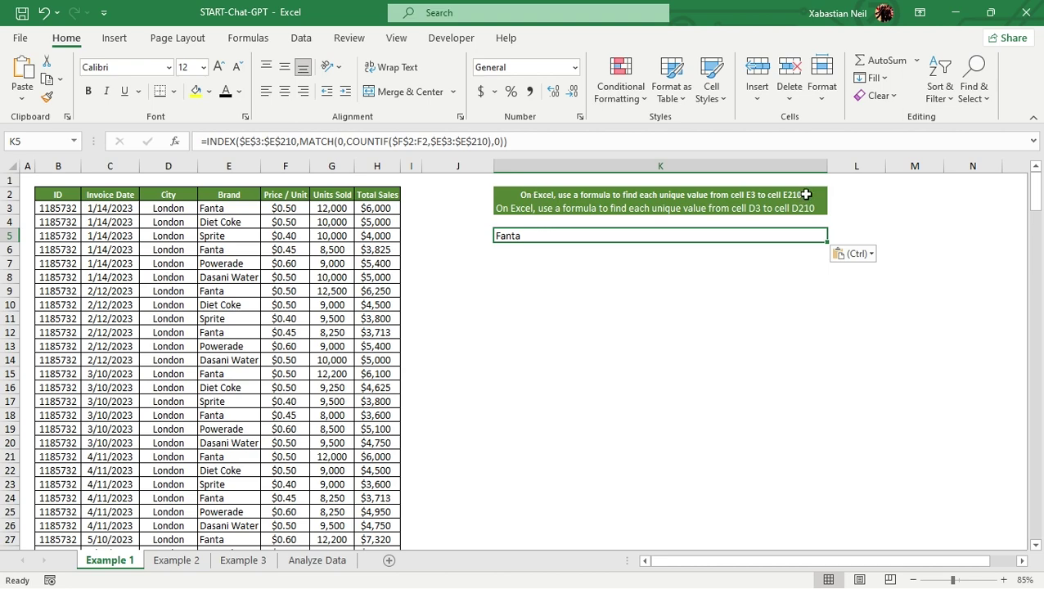
left_click(855, 253)
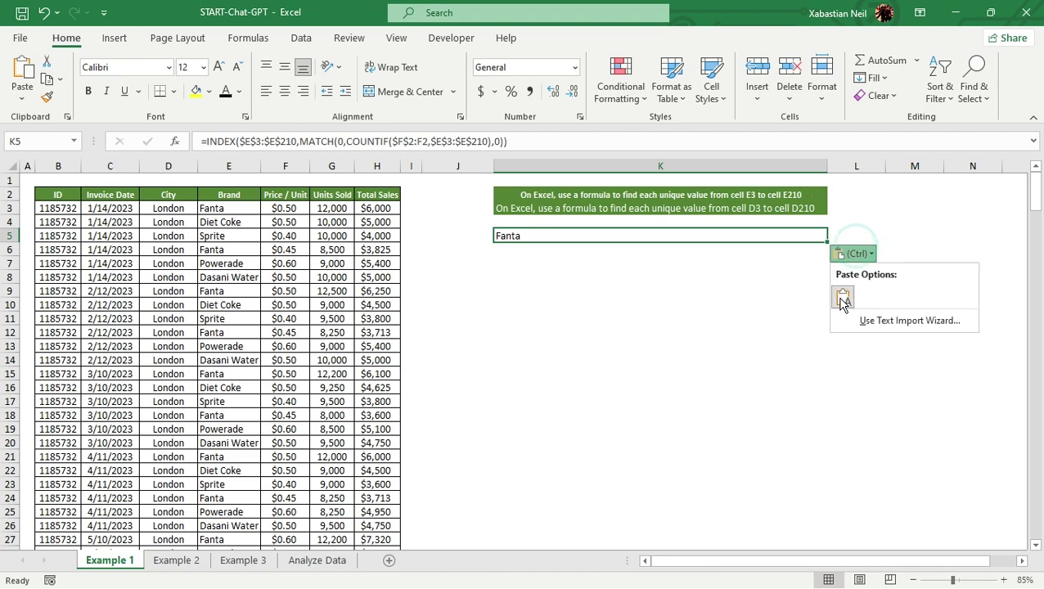
left_click(822, 243)
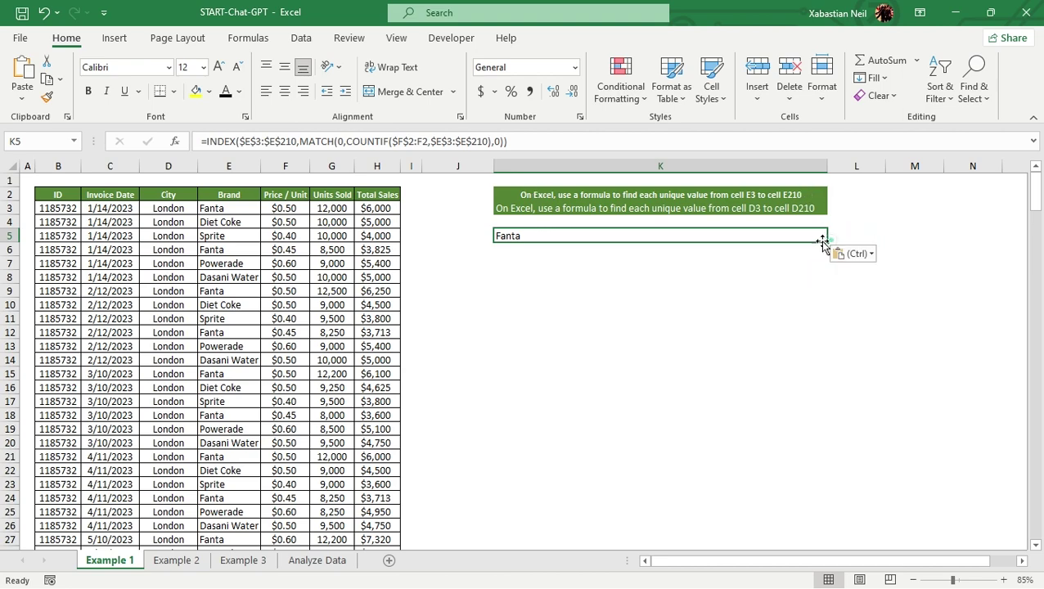
Step: Fill the formula in cell K5 down column K past row 27
left_click_drag(823, 244, 821, 375)
left_click(579, 387)
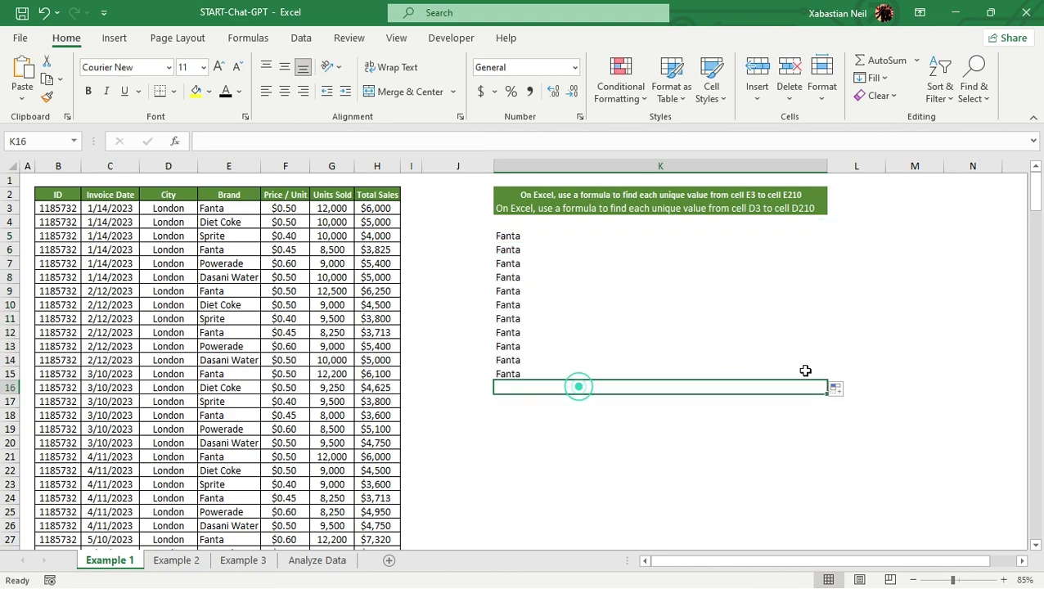
left_click(580, 236)
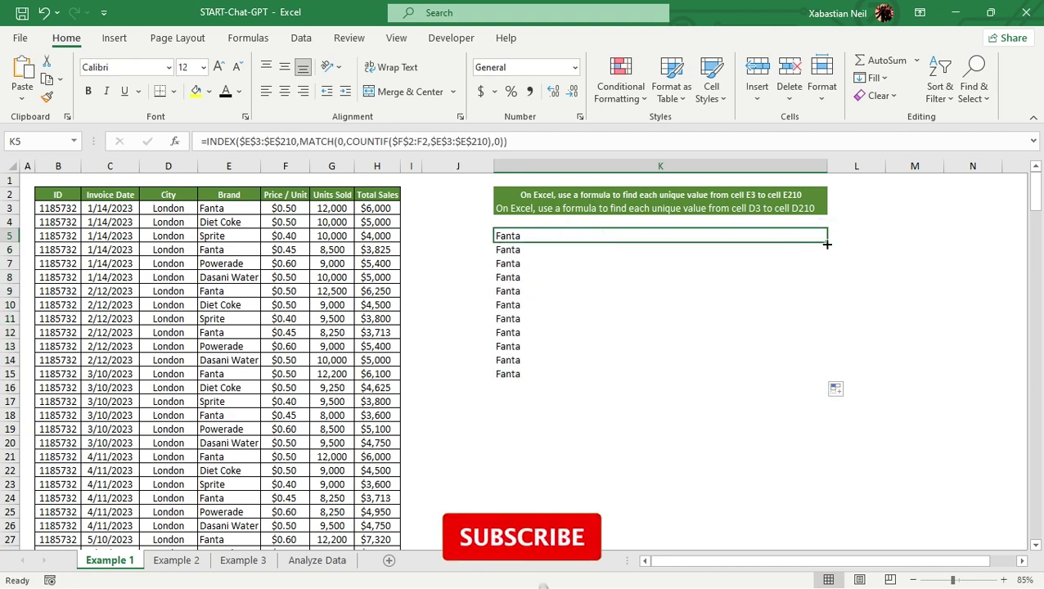
left_click_drag(826, 244, 659, 460)
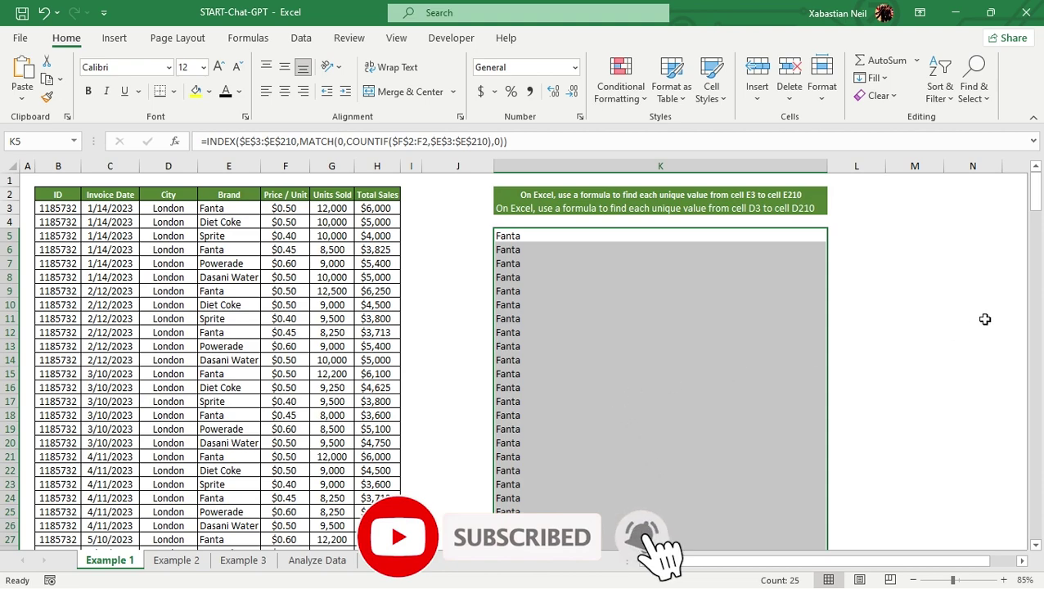
left_click(915, 305)
left_click(701, 209)
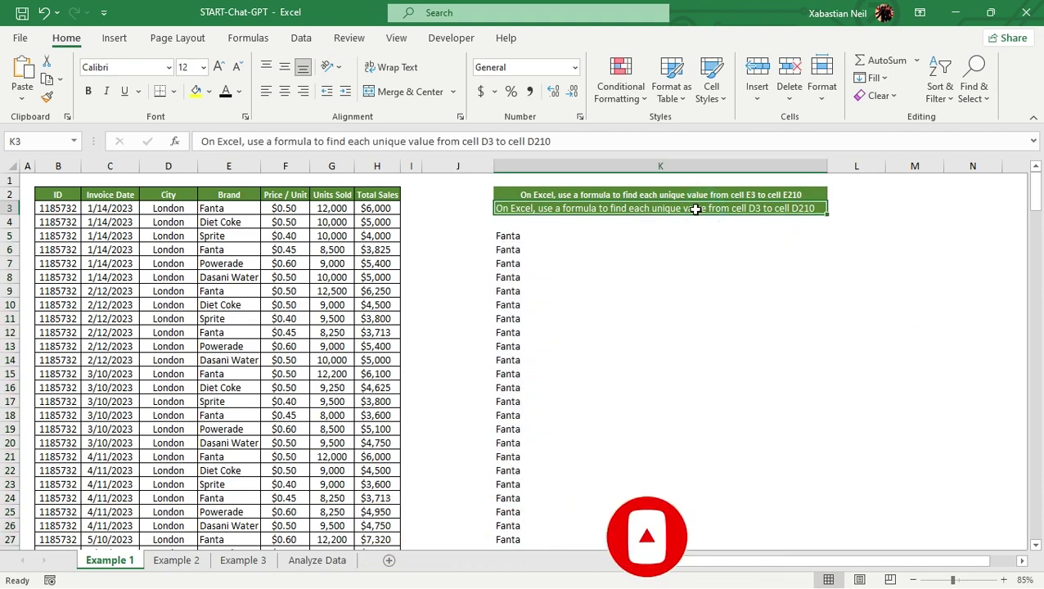
key("ctrl+v")
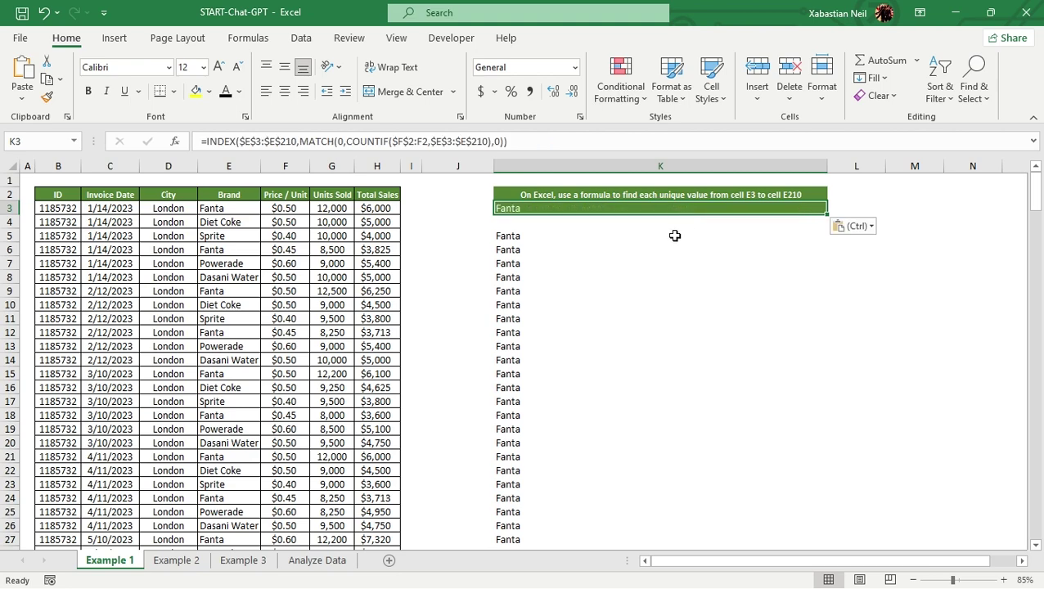
key("ctrl+z")
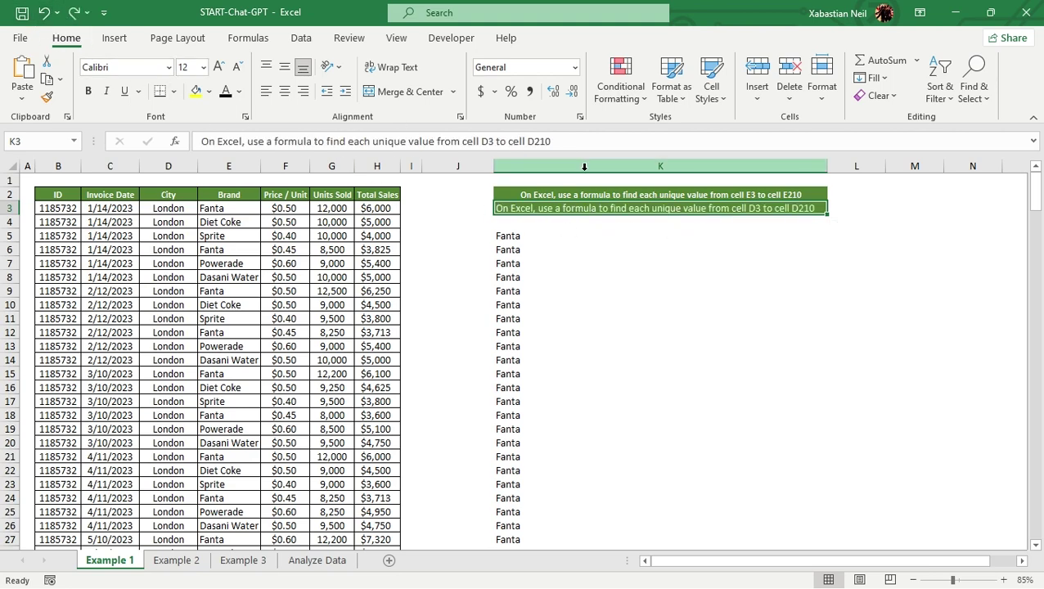
Step: Copy cell K3 with the D3 to D210 prompt and switch to ChatGPT in the browser
key("ctrl+c")
key("super")
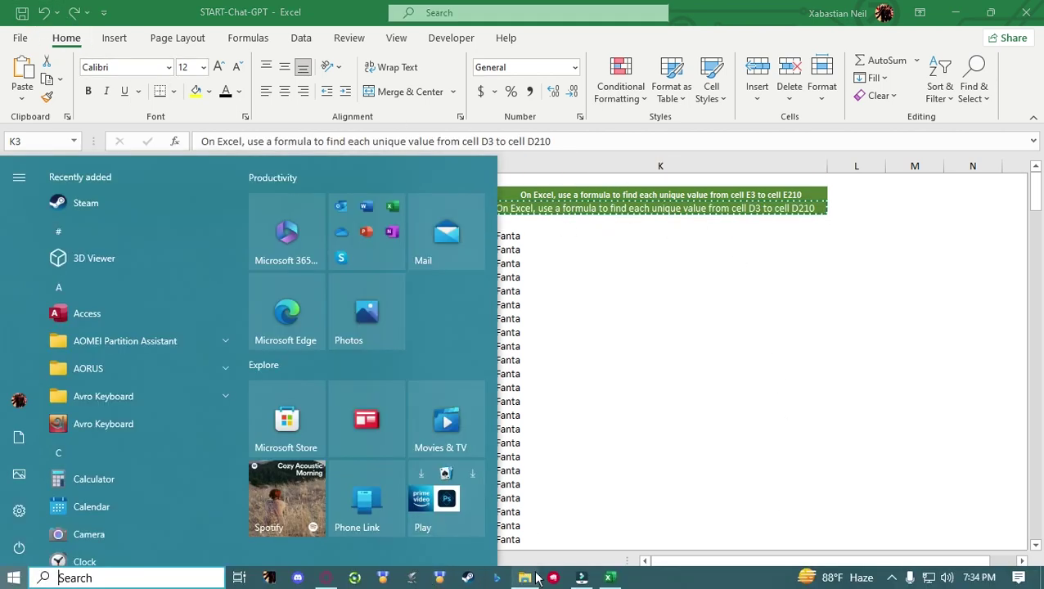
left_click(384, 578)
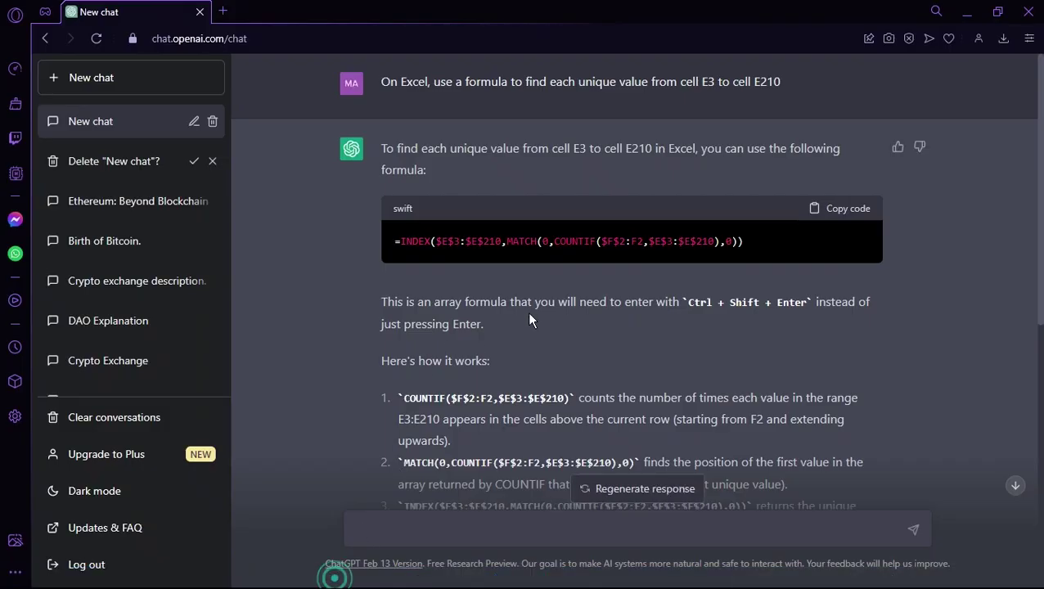
Step: Delete the old "New chat" conversations and submit the copied prompt about finding each unique value from cell D3 to cell D210
left_click(213, 122)
left_click(194, 121)
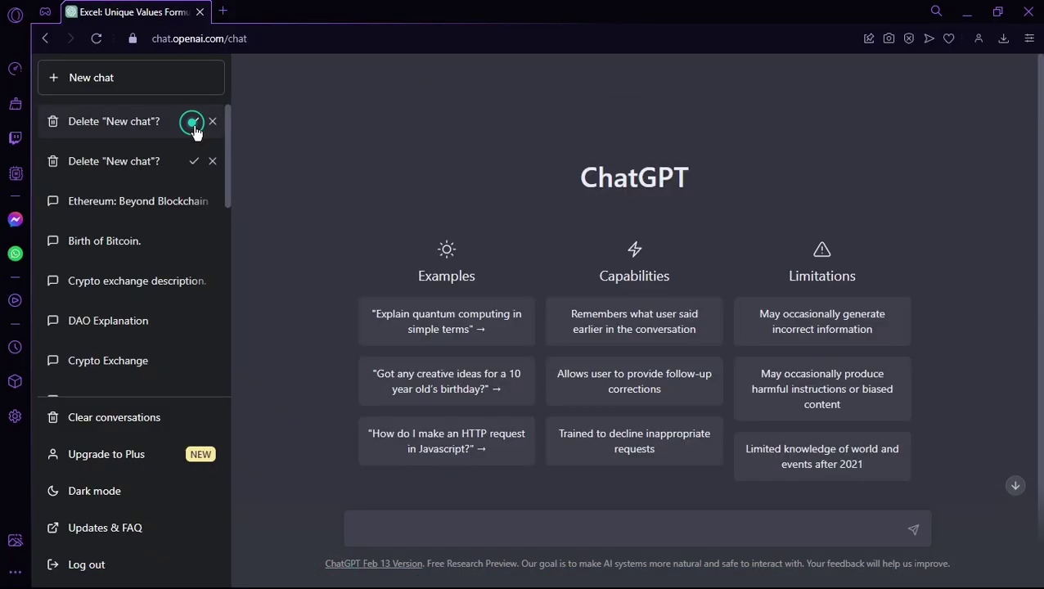
left_click(194, 122)
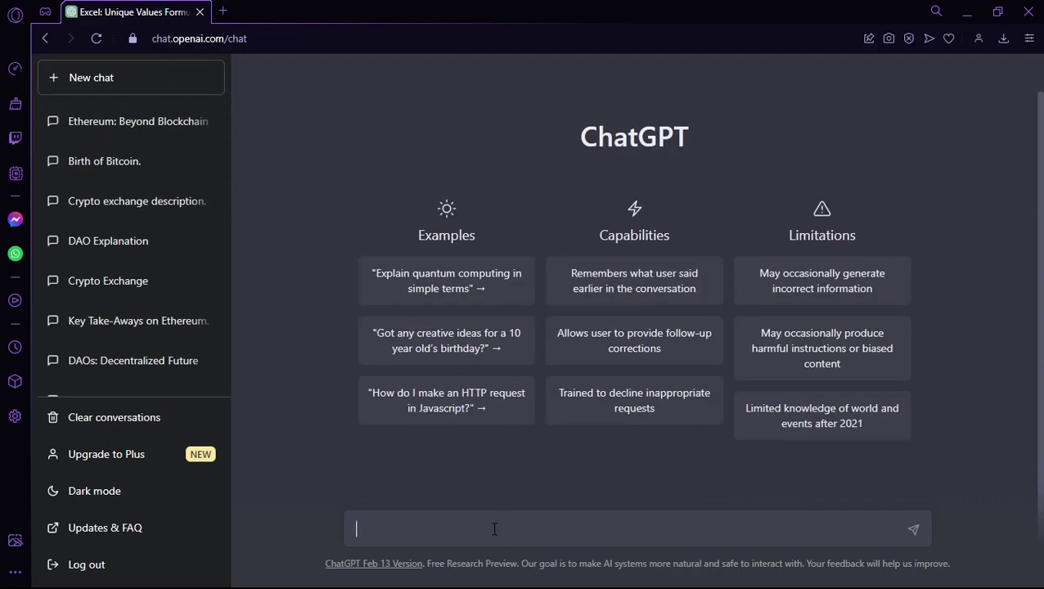
key("ctrl+v")
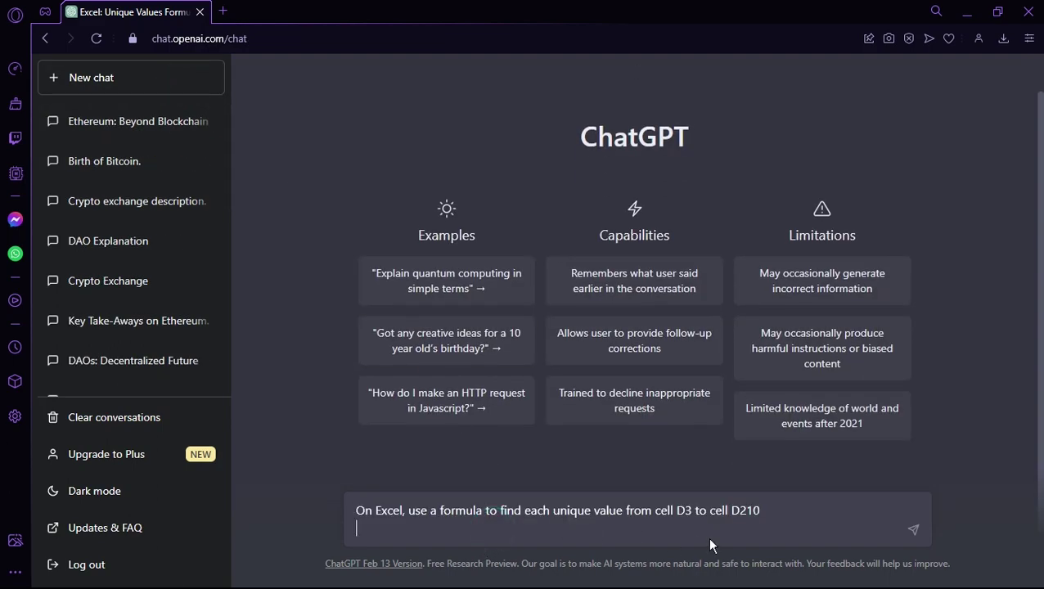
left_click(912, 536)
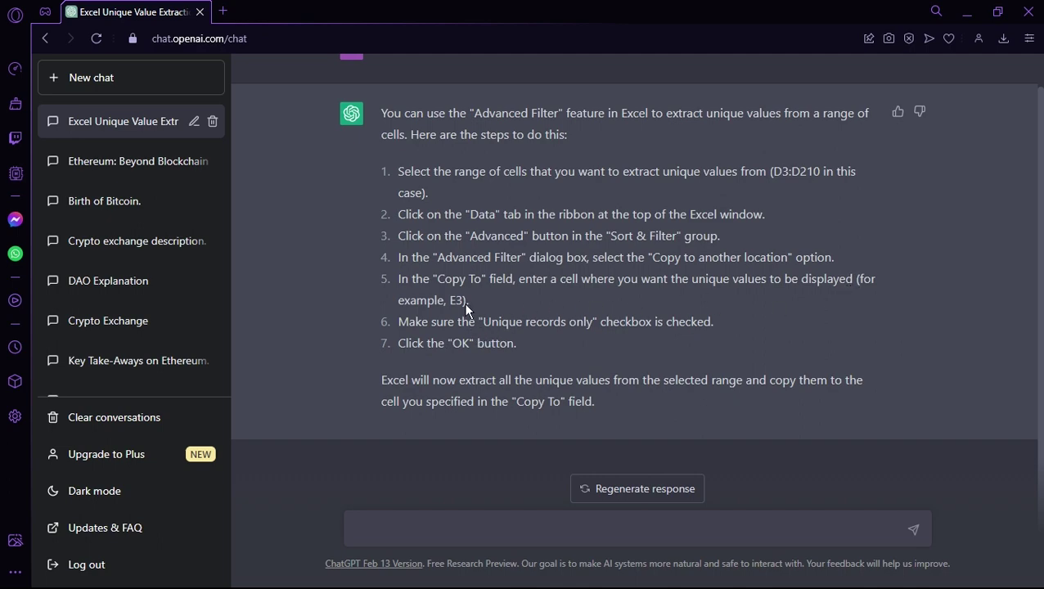
Step: Switch back to the Excel workbook and select the City values from D3 down to row 200
key("super")
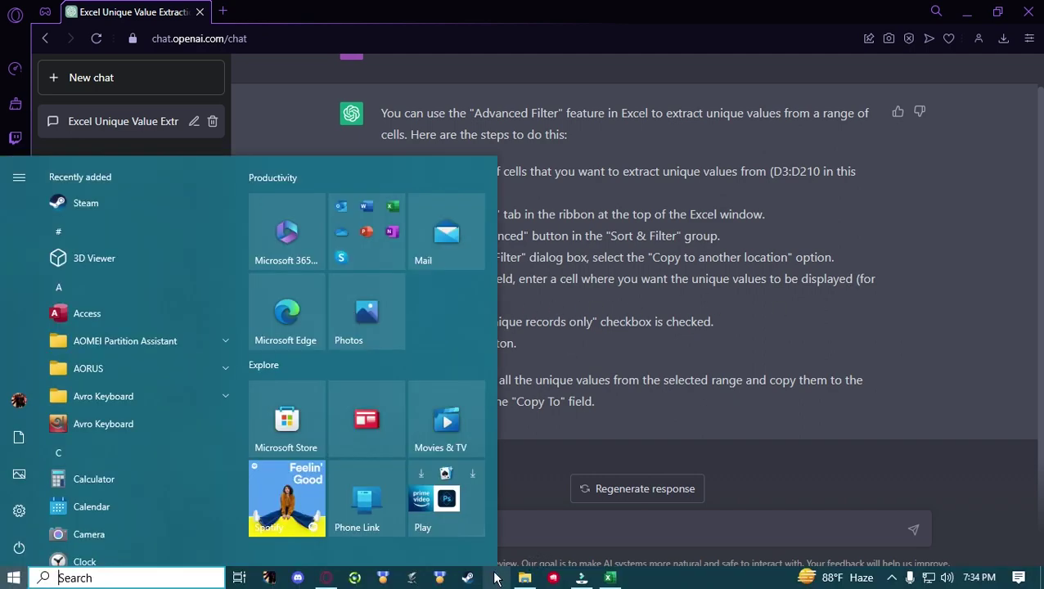
mouse_move(608, 580)
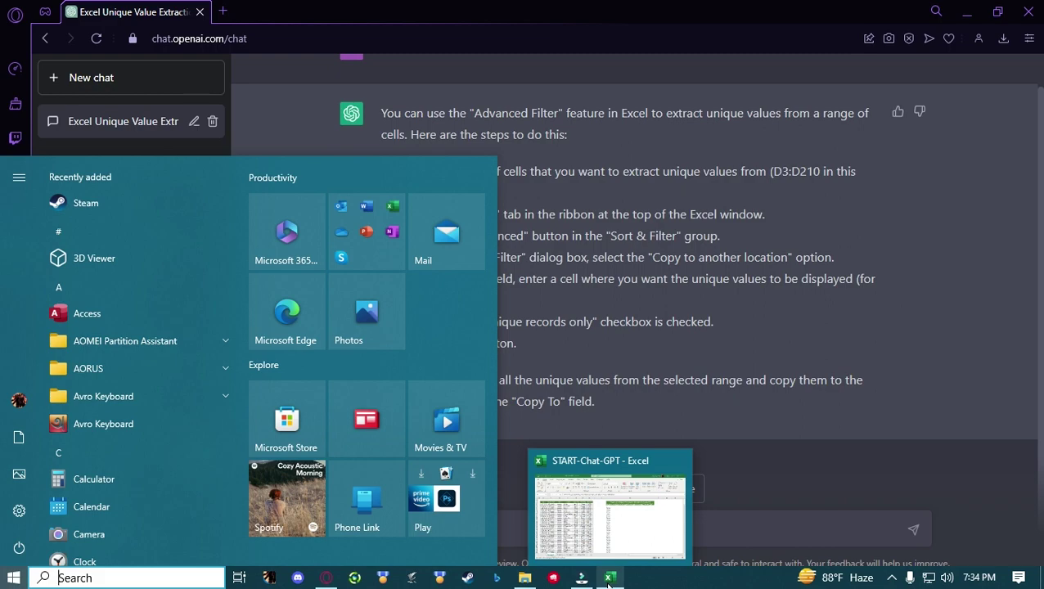
left_click(606, 483)
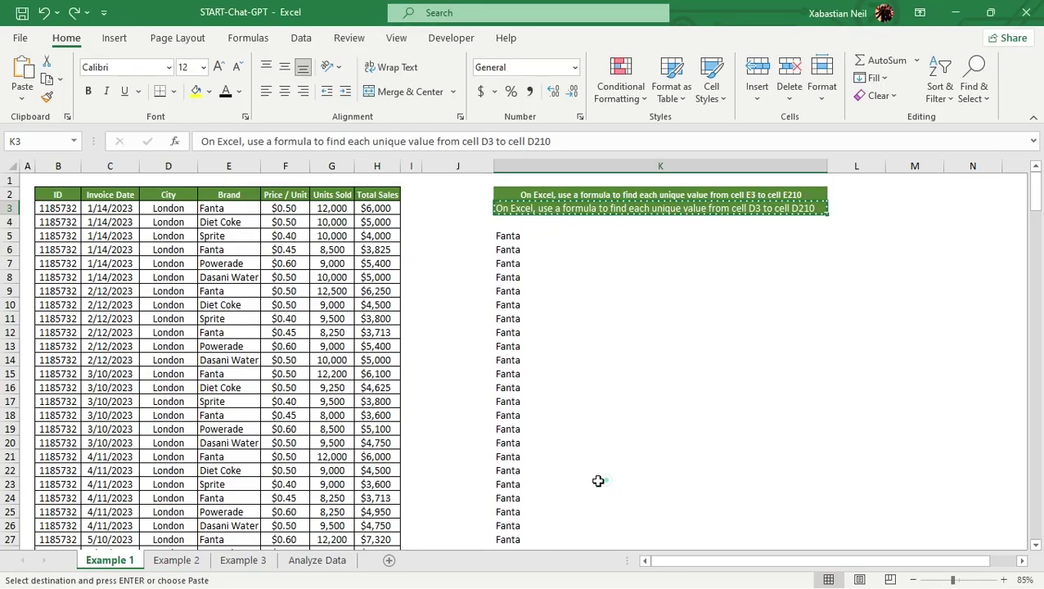
left_click(616, 276)
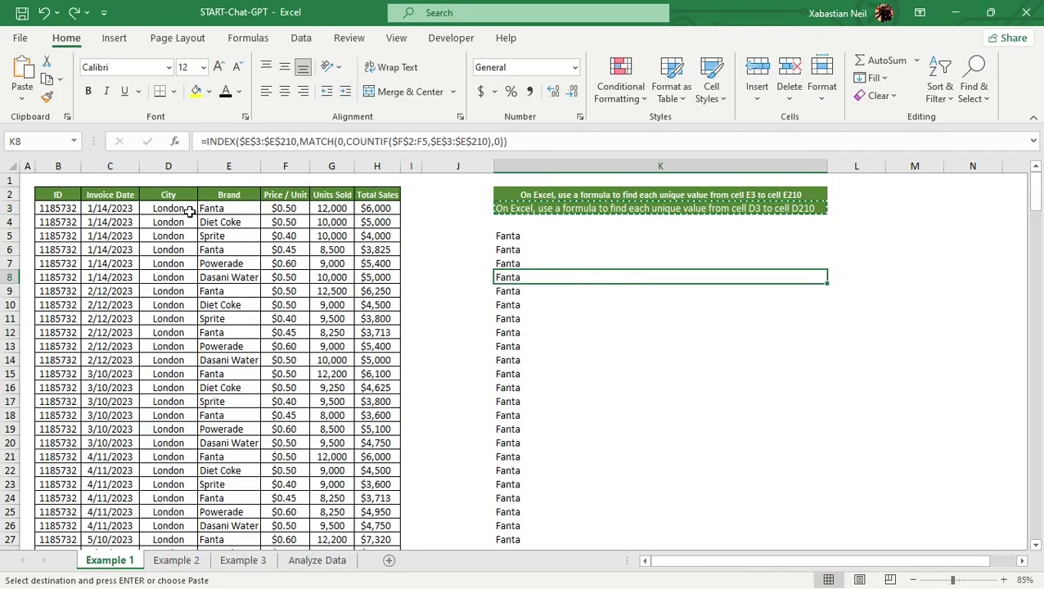
left_click(187, 209)
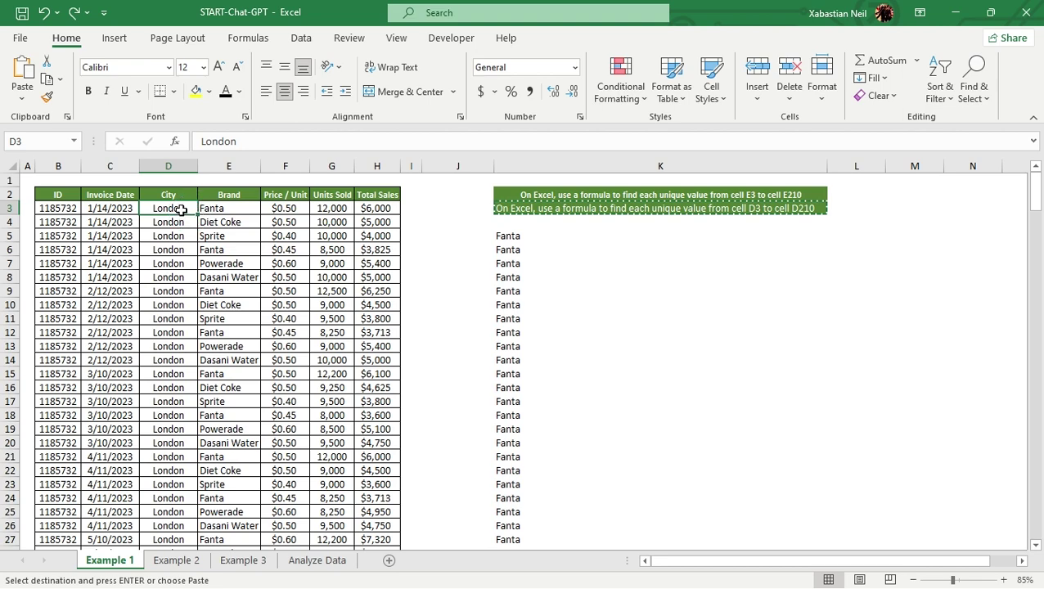
key("shift+Down")
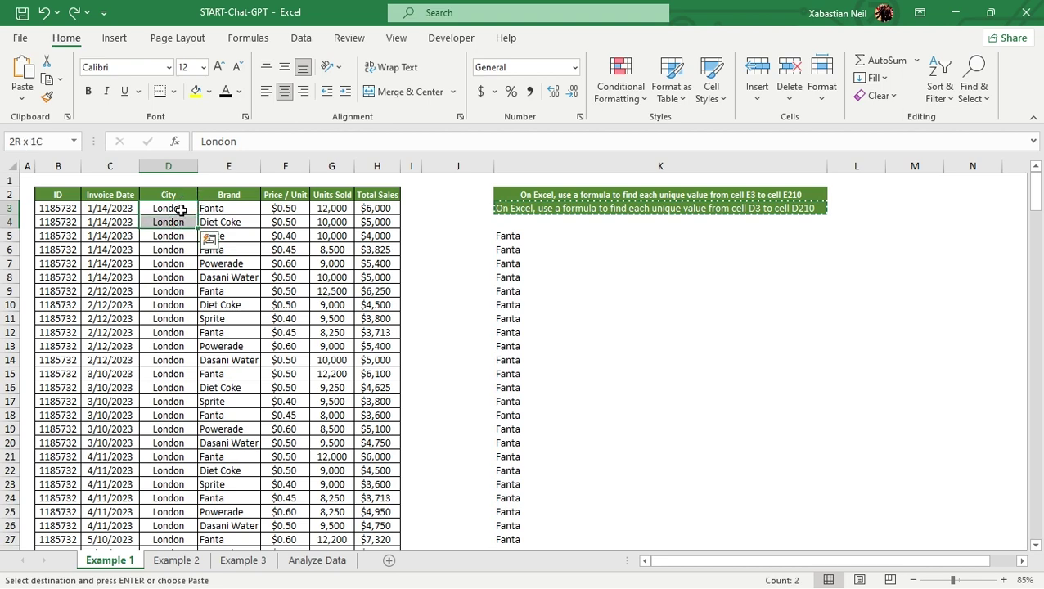
key("Up")
key("Down")
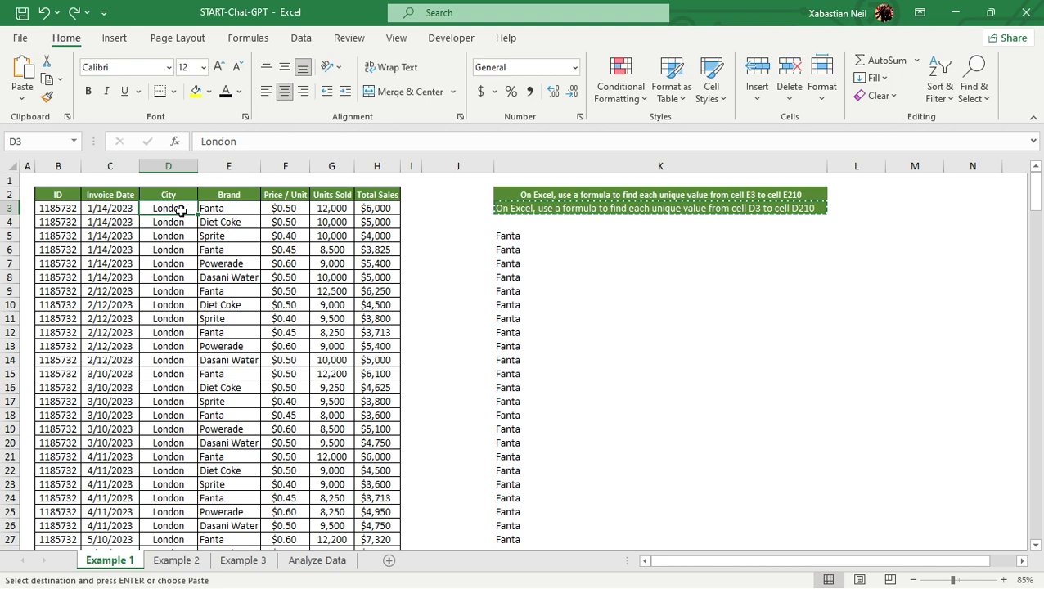
key("ctrl+shift+Down")
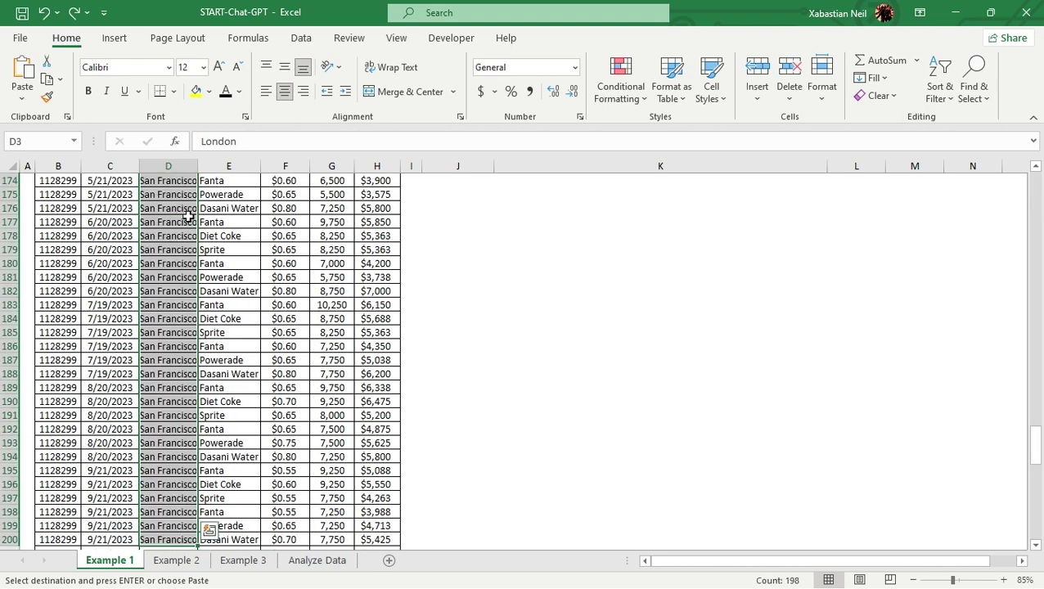
scroll(188, 216, "up", 20)
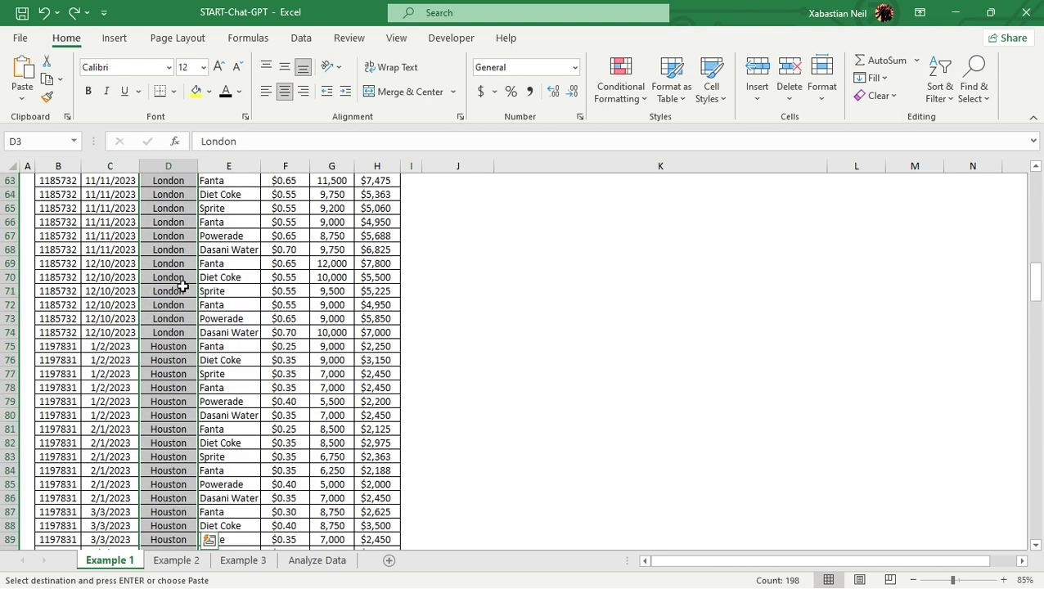
scroll(182, 286, "up", 6)
Step: Turn on filtering for the selected City range
left_click(114, 39)
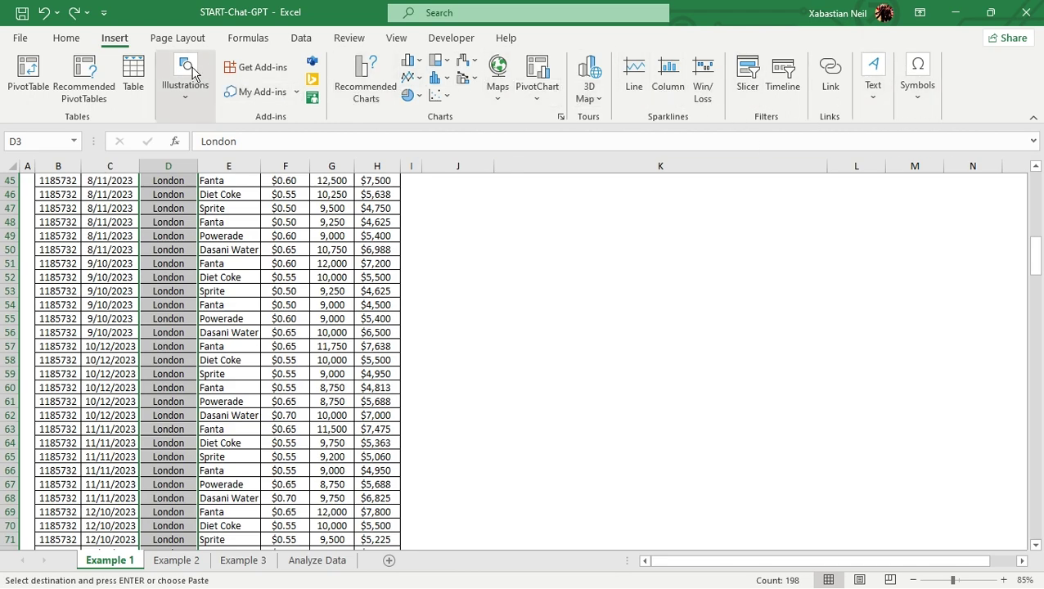
left_click(71, 37)
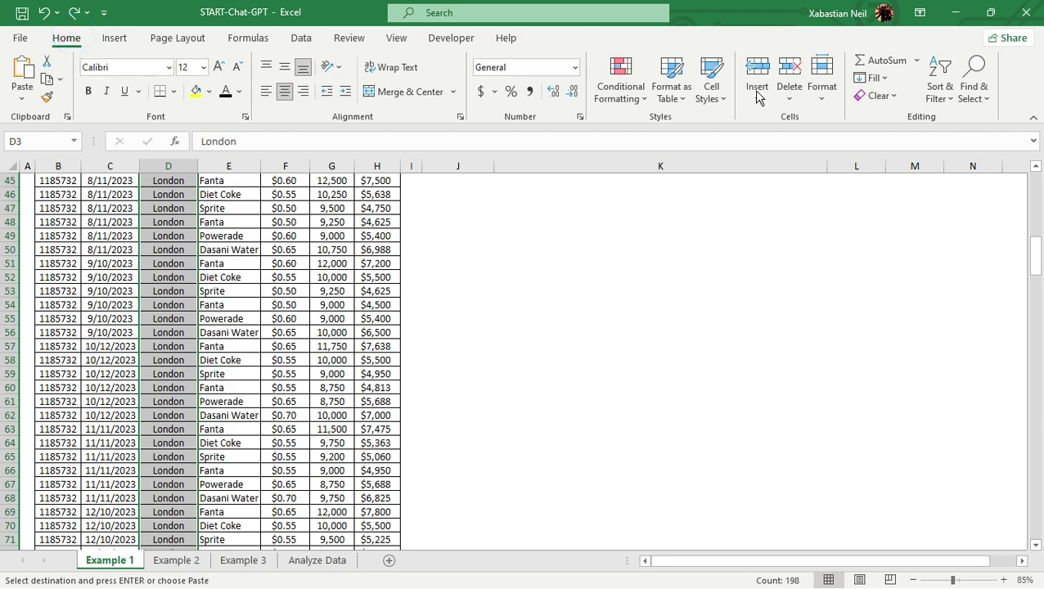
left_click(944, 98)
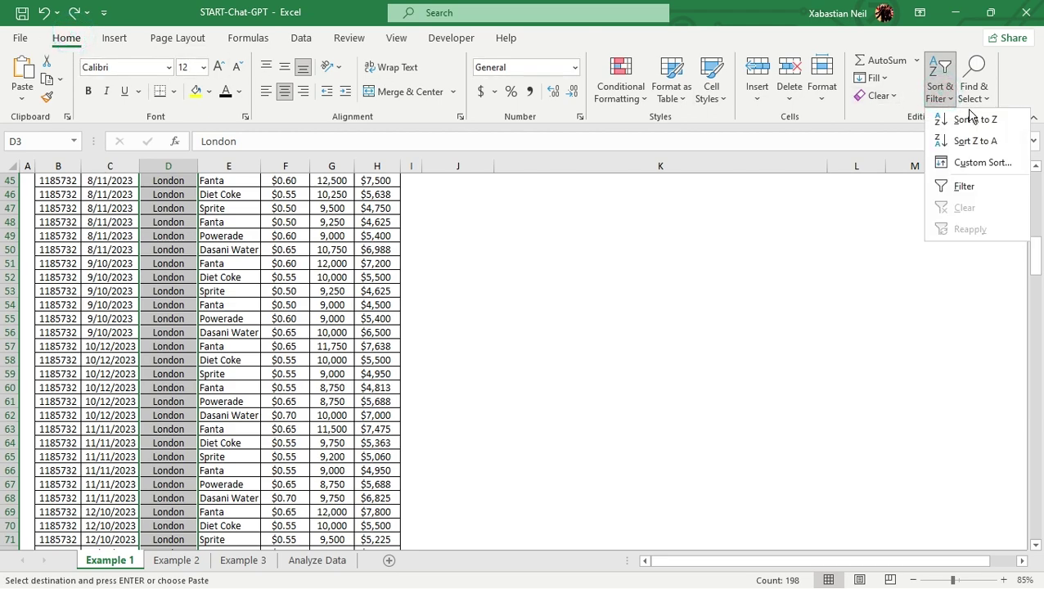
left_click(946, 185)
scroll(244, 296, "up", 15)
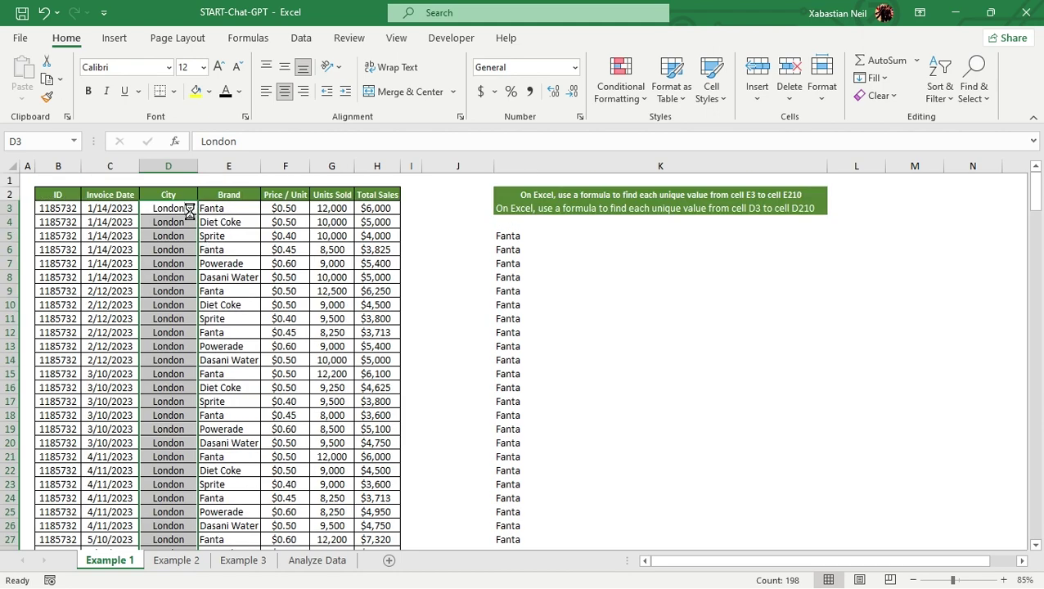
Step: Filter the City column to London only by excluding Houston and San Francisco, and check the filtered rows
left_click(189, 208)
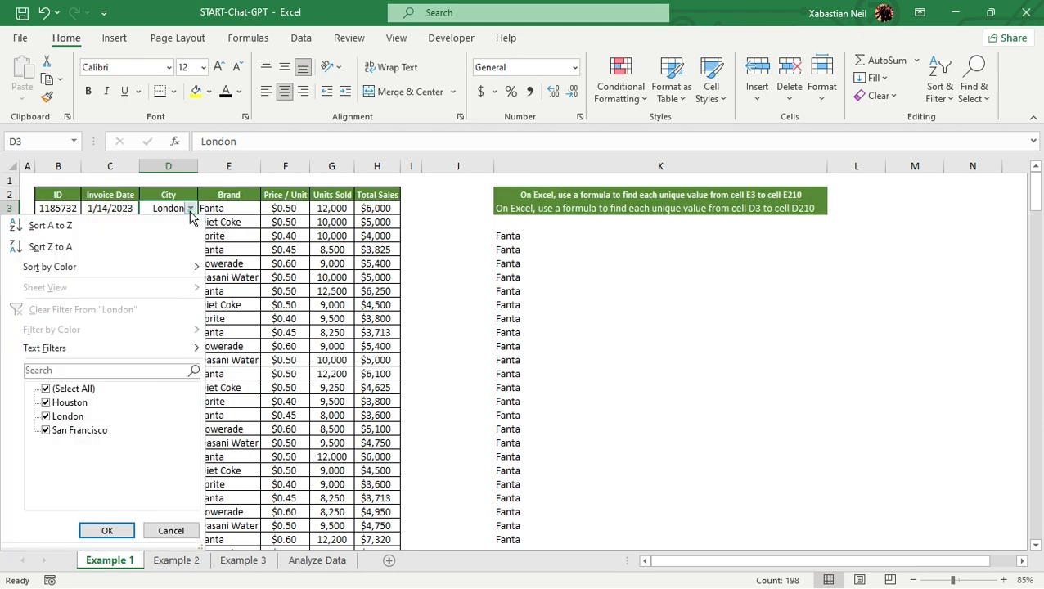
left_click(46, 418)
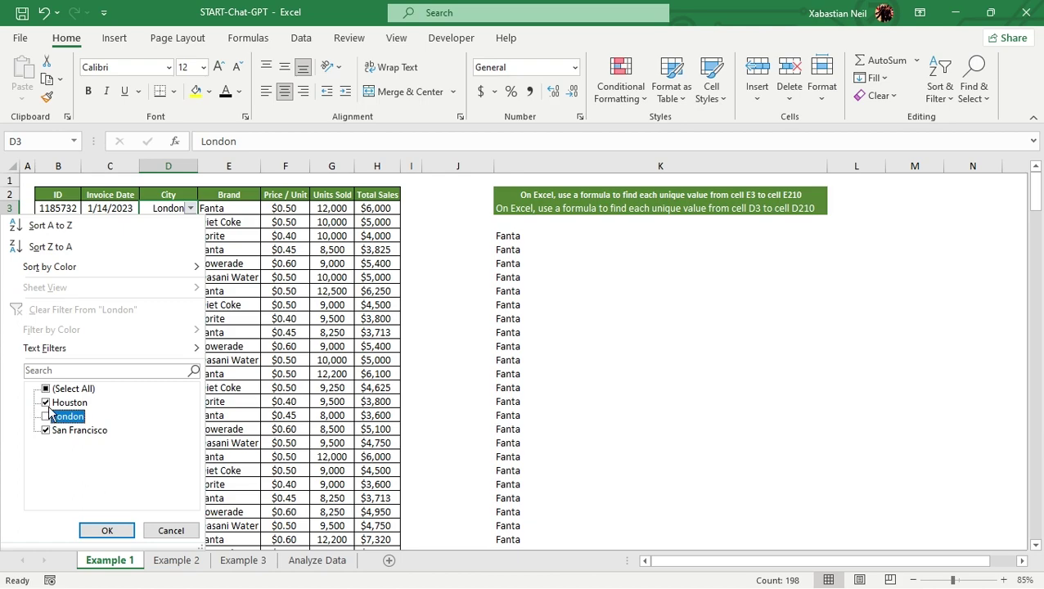
left_click(46, 402)
left_click(46, 430)
left_click(46, 417)
left_click(115, 532)
scroll(159, 410, "down", 20)
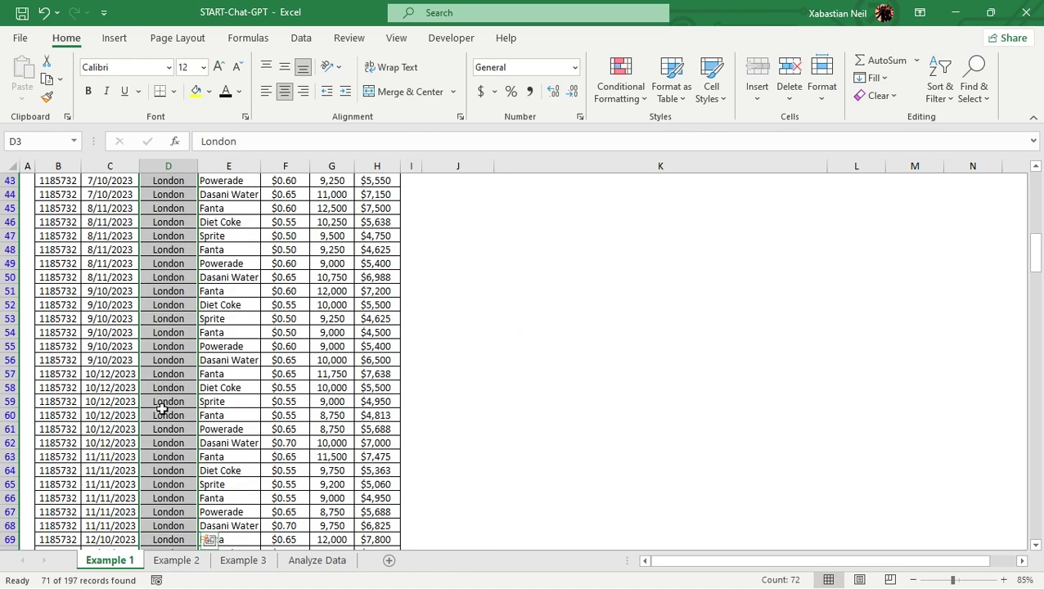
scroll(160, 410, "up", 14)
scroll(162, 409, "up", 8)
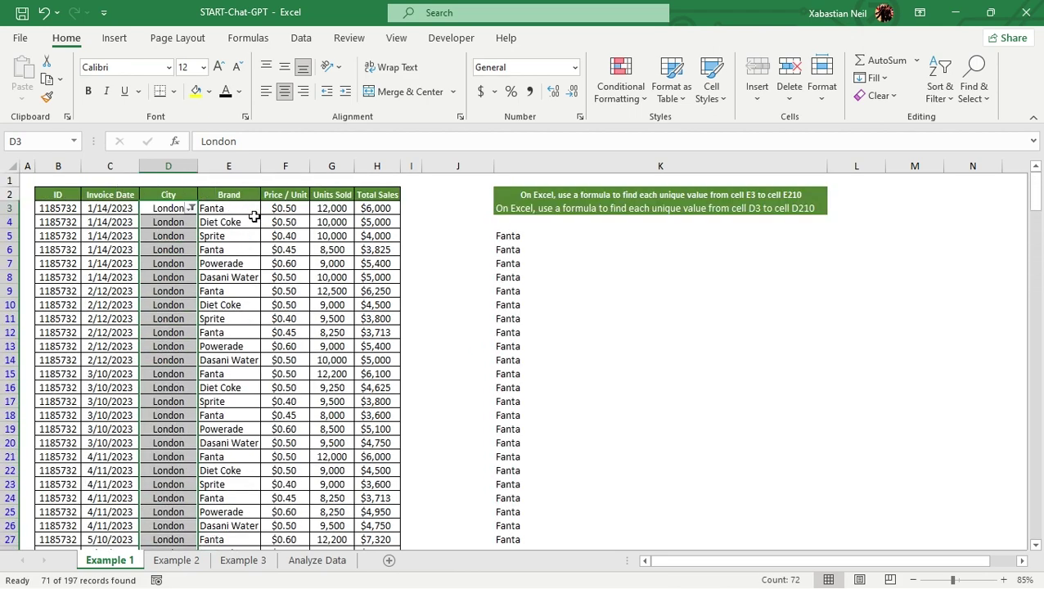
left_click(670, 276)
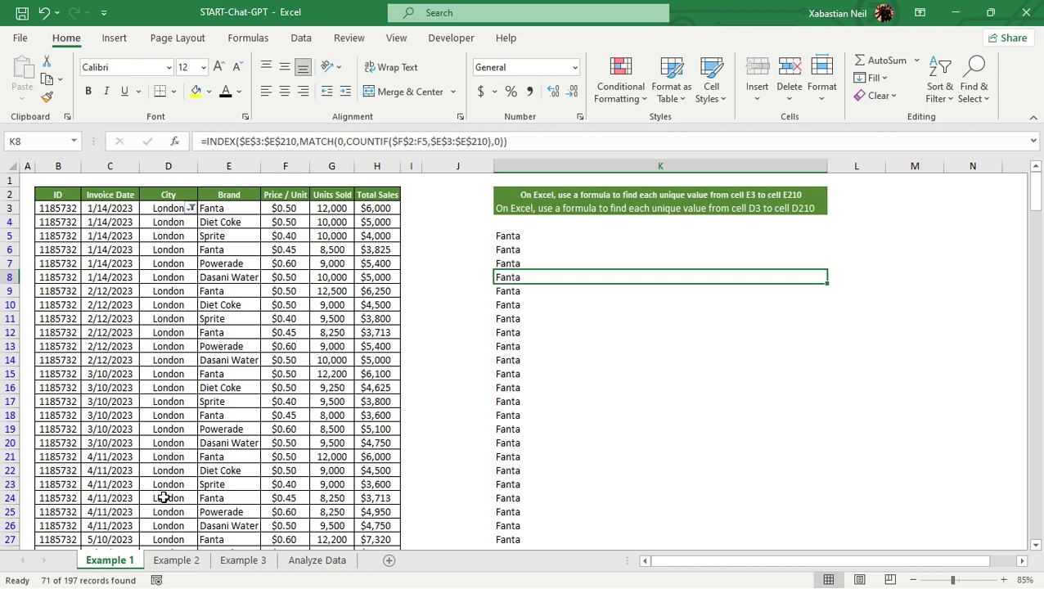
Step: Open the Example 2 sheet and copy the prompt text about D9 matching E21 from cell G3
left_click(189, 570)
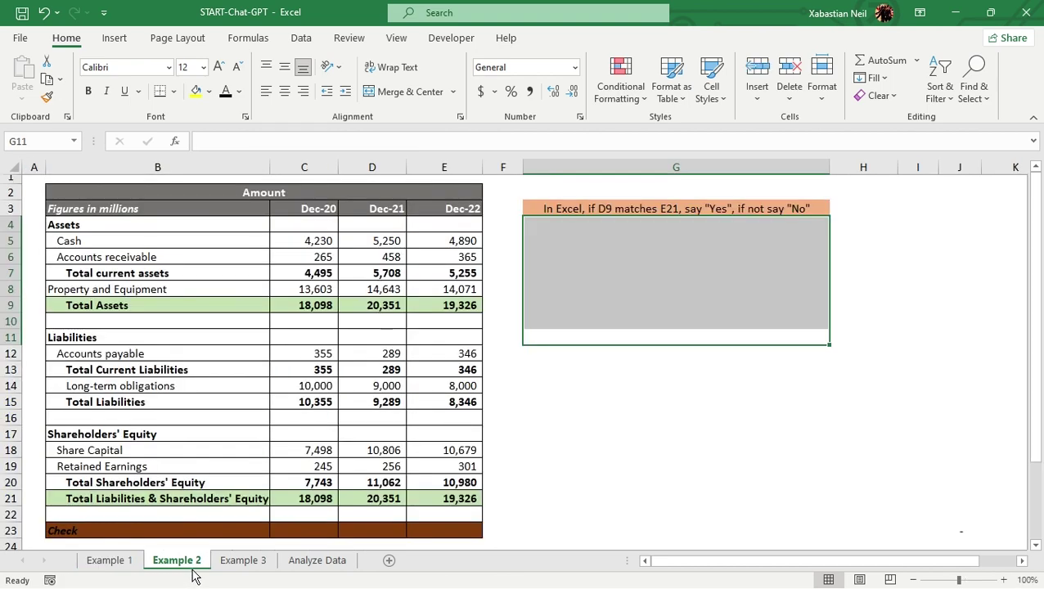
left_click(590, 402)
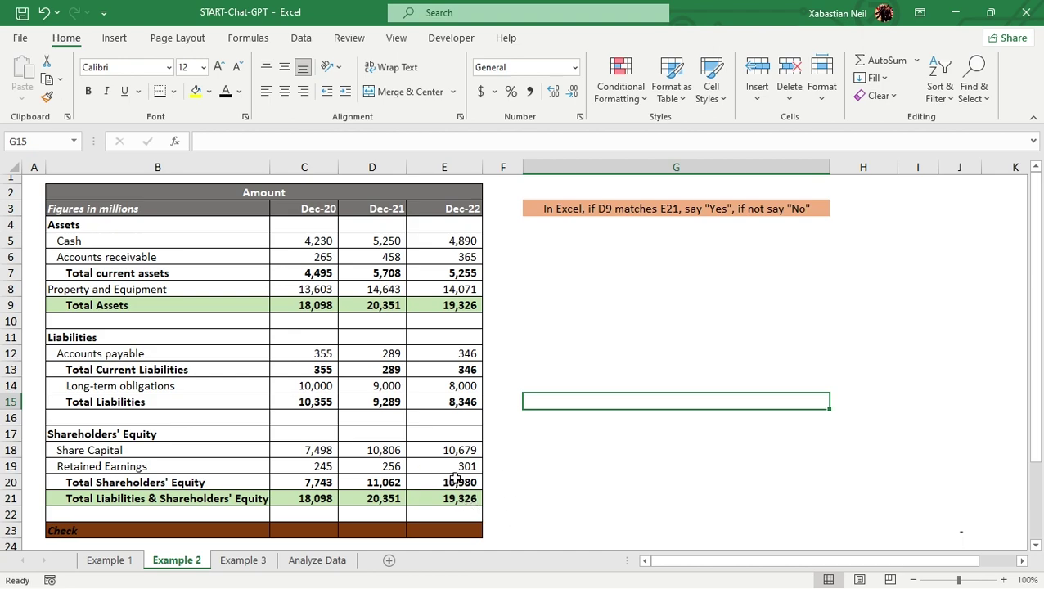
left_click(753, 211)
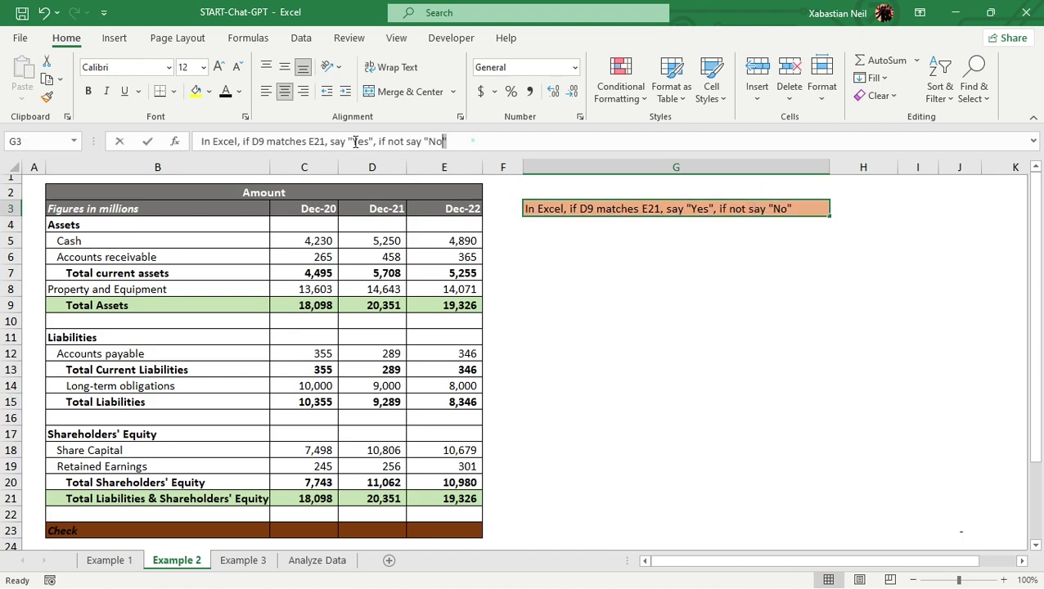
left_click_drag(473, 141, 88, 155)
key("ctrl+c")
left_click(690, 241)
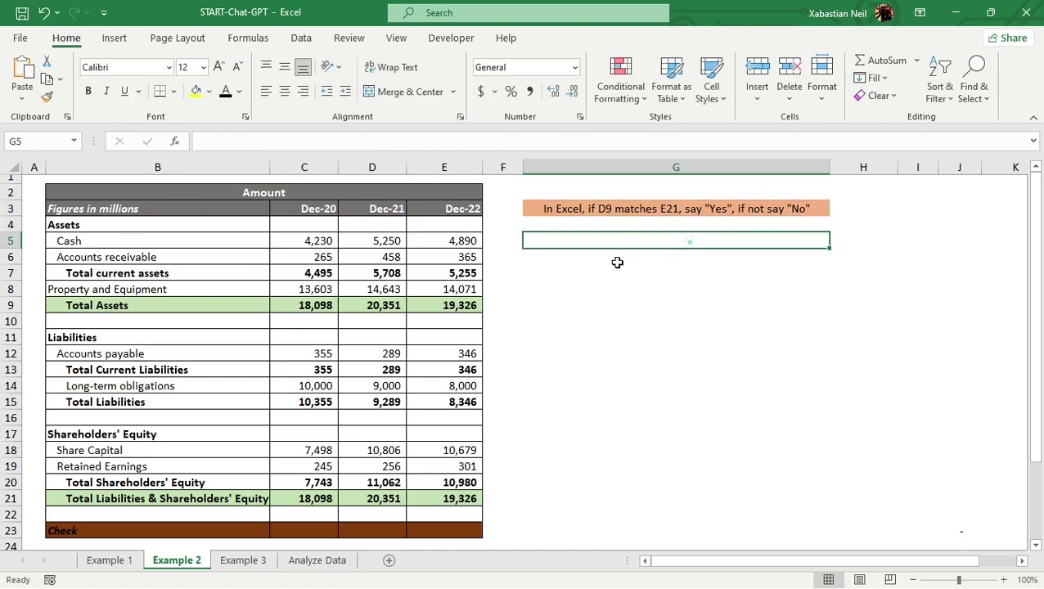
Step: Switch to ChatGPT and submit the copied prompt asking for "Yes" if D9 matches E21 and "No" if not
key("super")
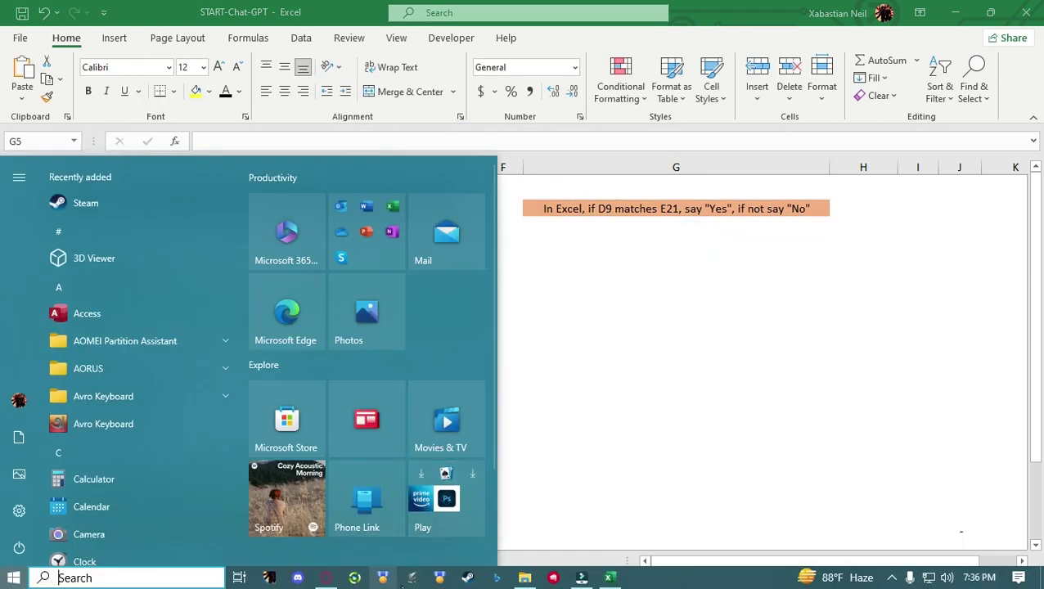
left_click(330, 575)
left_click(540, 521)
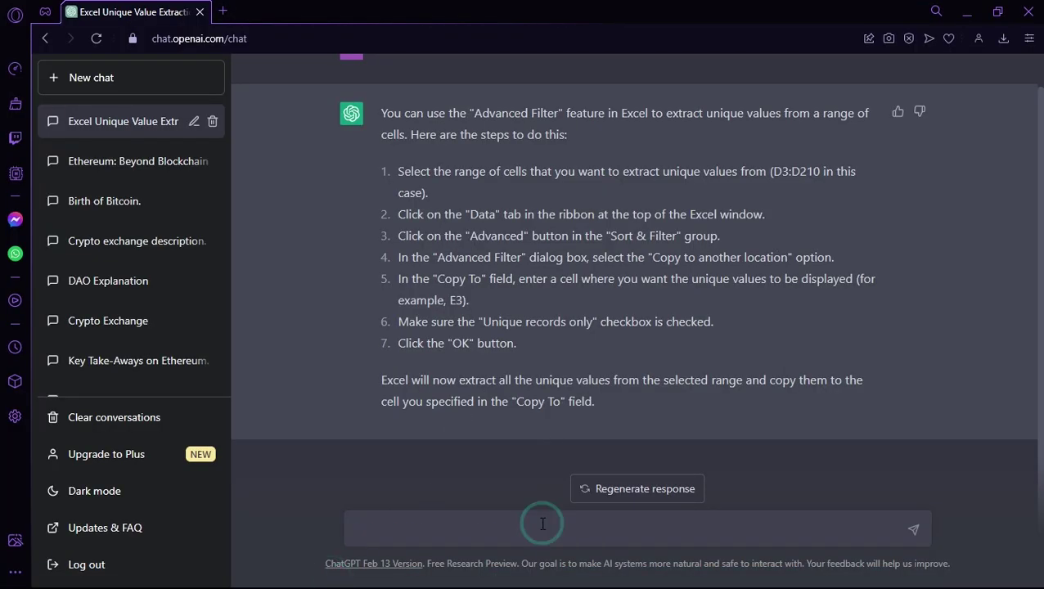
key("ctrl+v")
left_click(913, 529)
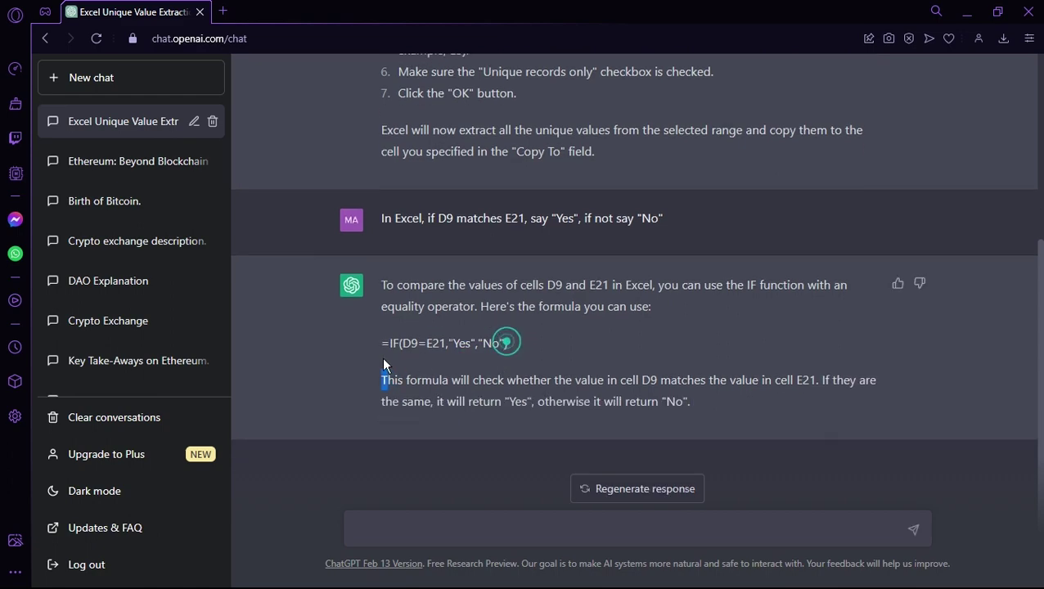
Step: Copy the suggested formula =IF(D9=E21,"Yes","No") from the ChatGPT answer
left_click_drag(507, 343, 441, 340)
left_click(441, 340)
left_click_drag(508, 344, 378, 340)
key("ctrl+c")
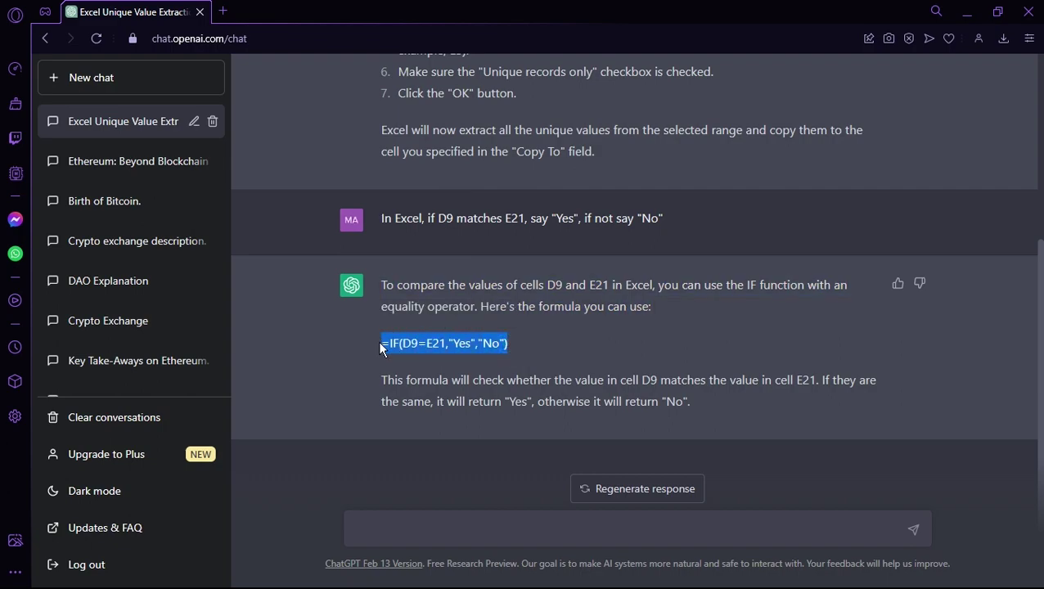
Step: Switch back to the Excel workbook, paste the copied formula into cell G5 and make its text black
key("super")
key("alt+Tab")
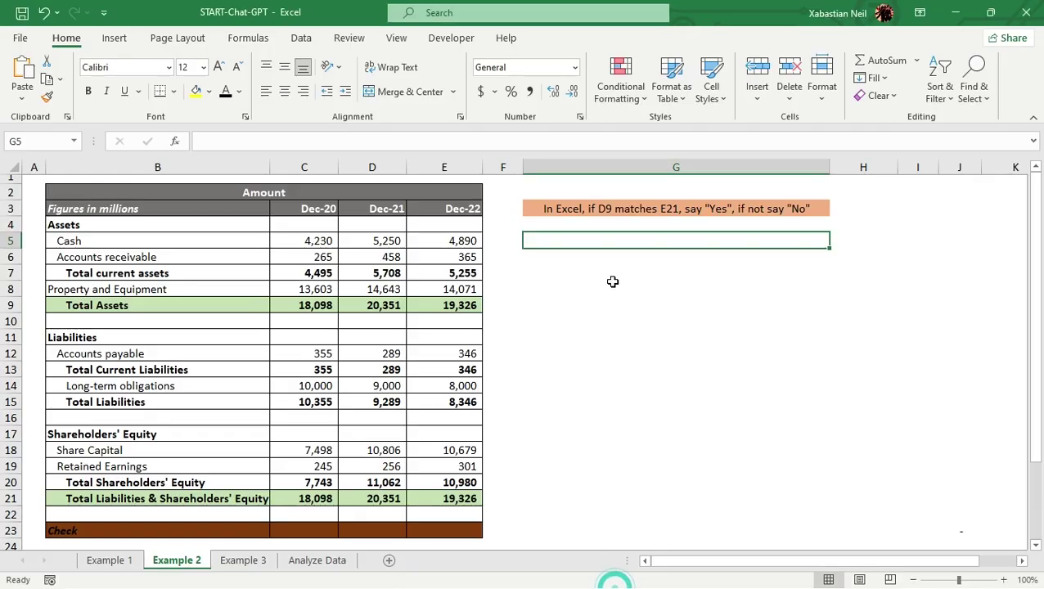
key("ctrl+v")
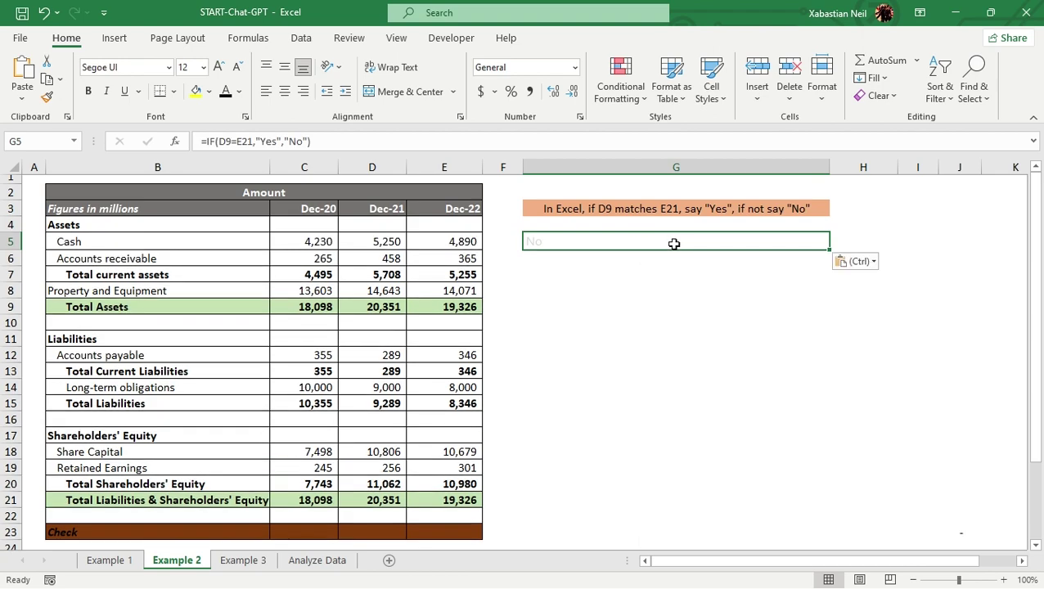
left_click(544, 242)
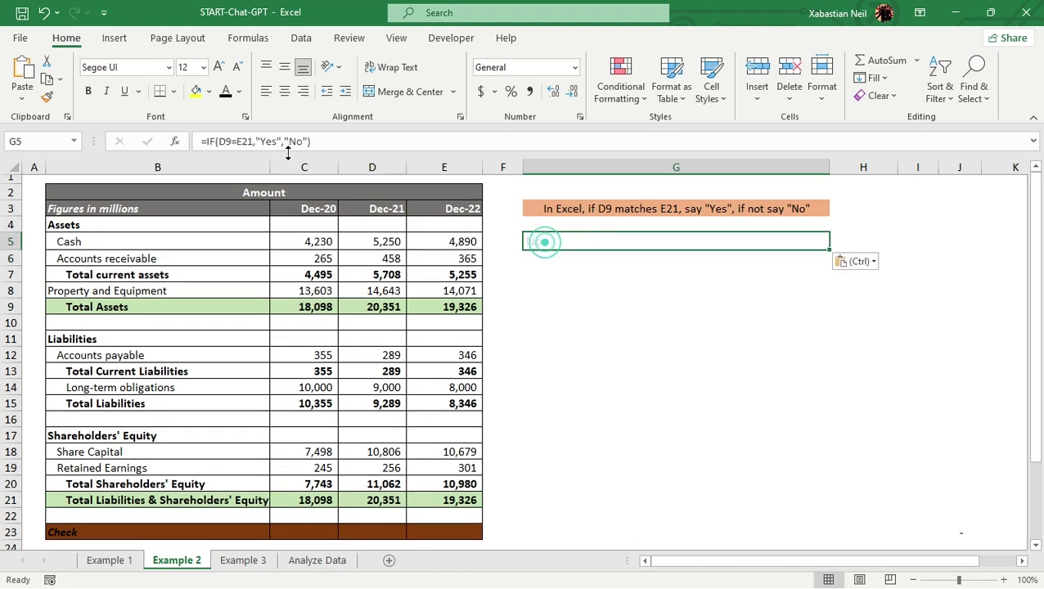
key("Escape")
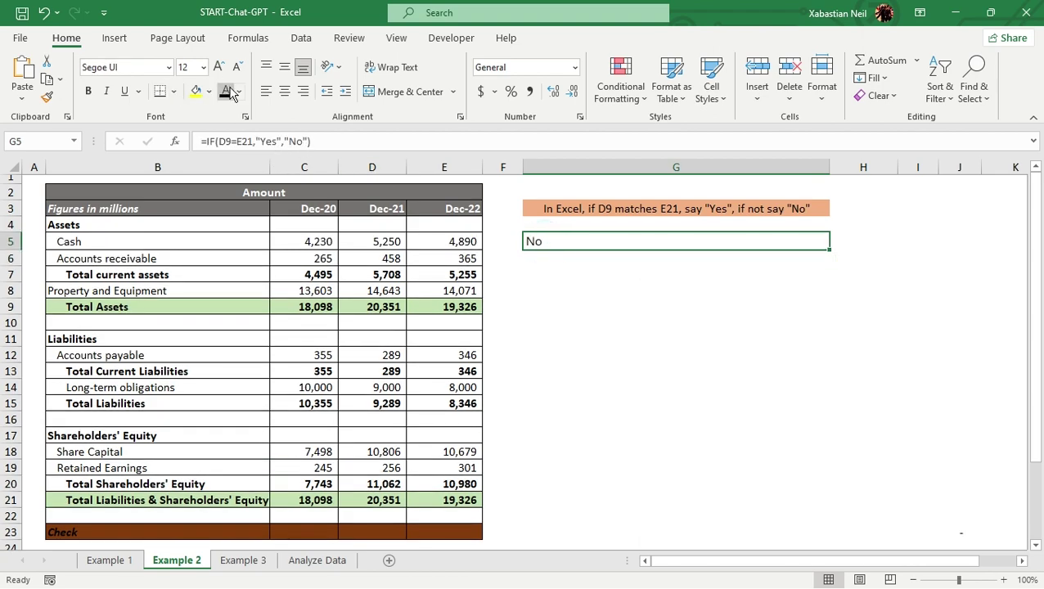
Step: Check the totals in D9 and E21, and edit the prompt in G3 to compare D9 with D21
left_click(396, 306)
left_click(461, 501)
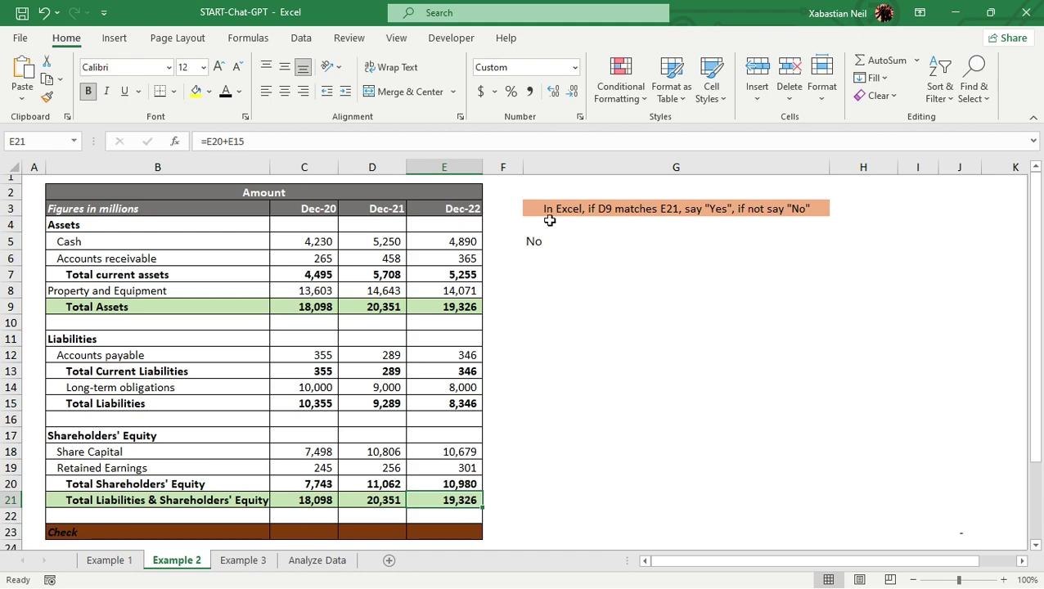
left_click(670, 212)
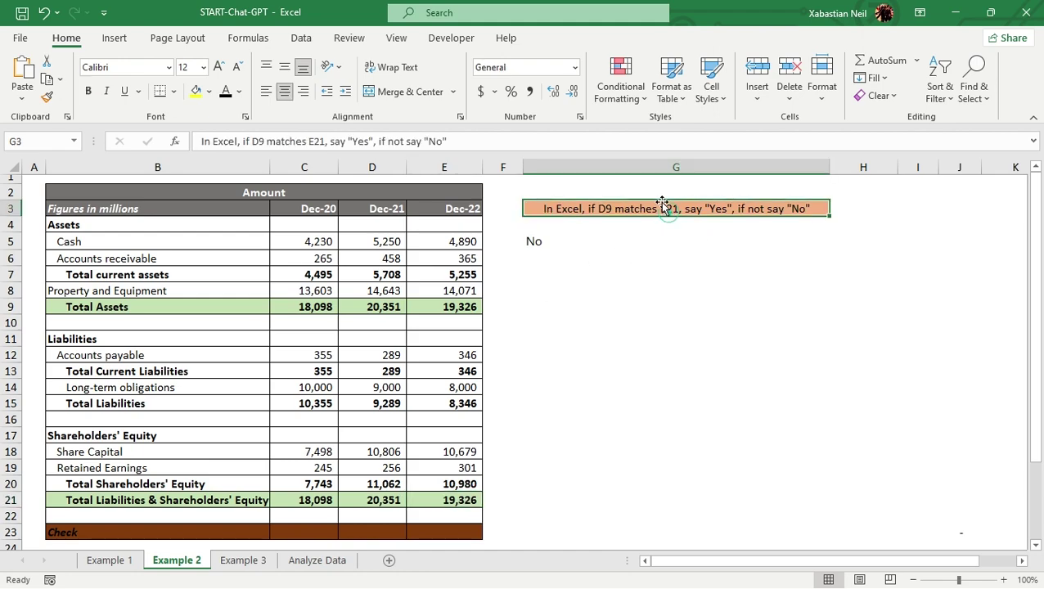
double_click(667, 209)
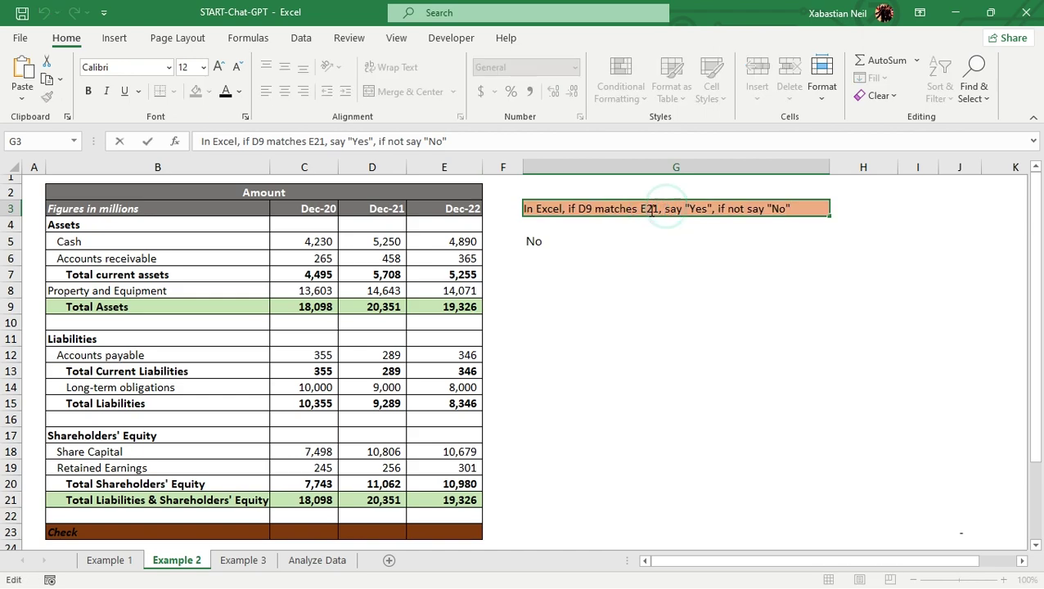
key("BackSpace")
type("D")
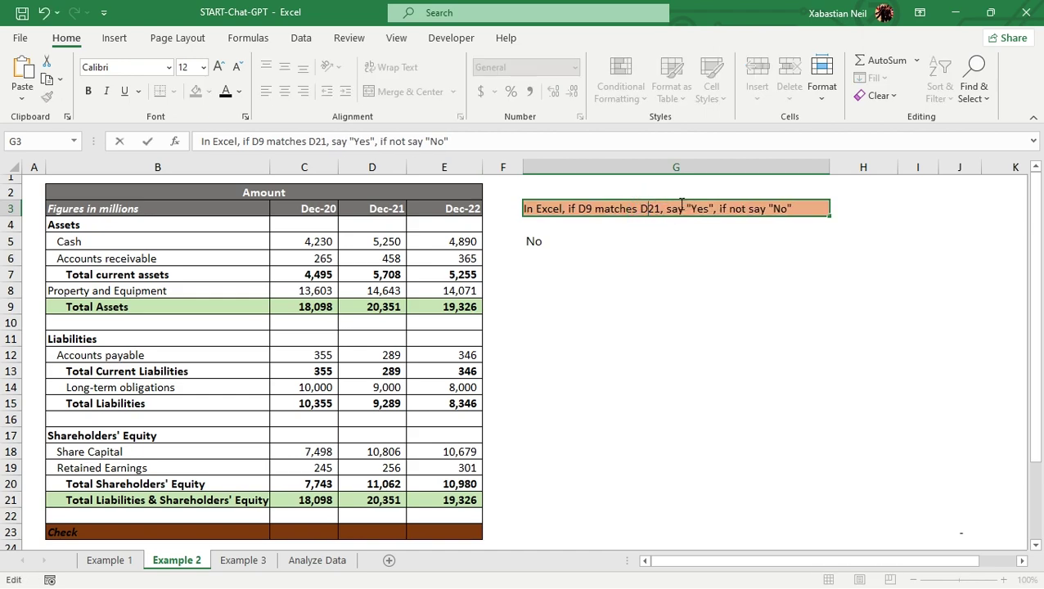
left_click(679, 236)
Step: Copy the revised G3 prompt, switch to ChatGPT and submit it in the same conversation
left_click(685, 209)
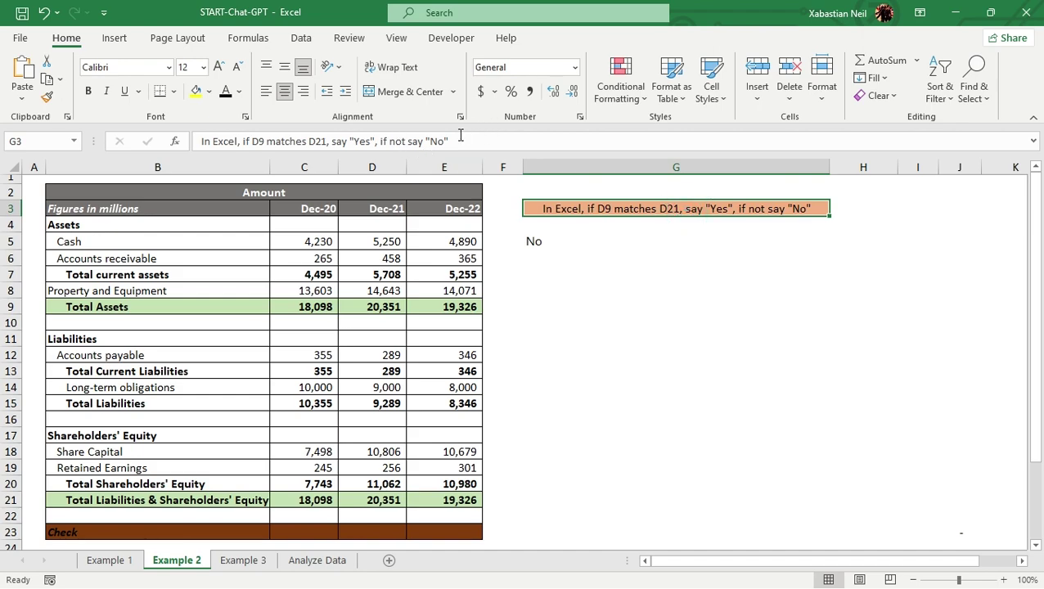
left_click_drag(450, 140, 119, 166)
key("ctrl+c")
key("super")
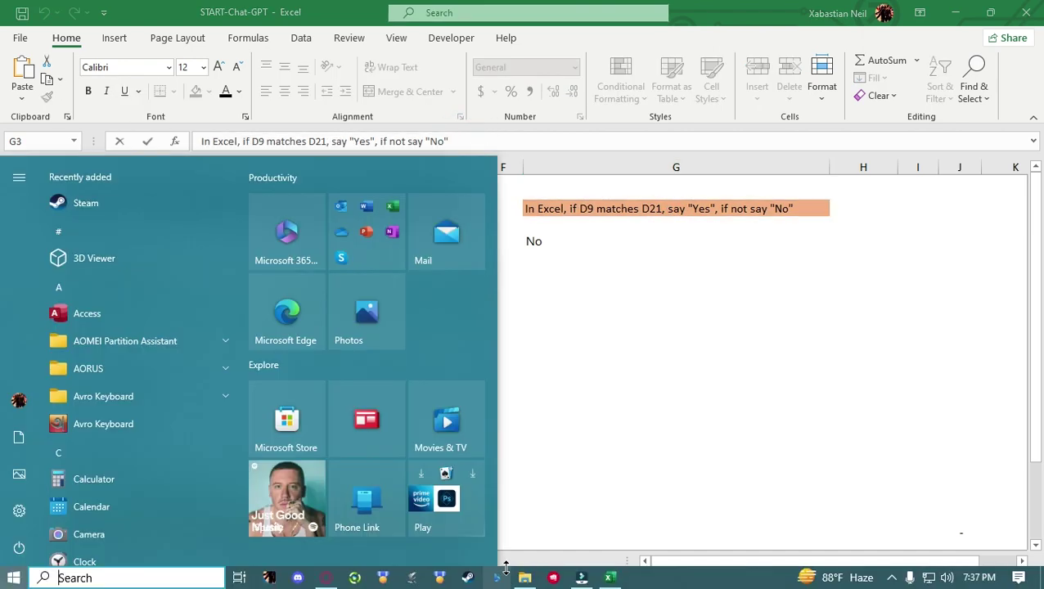
left_click(325, 578)
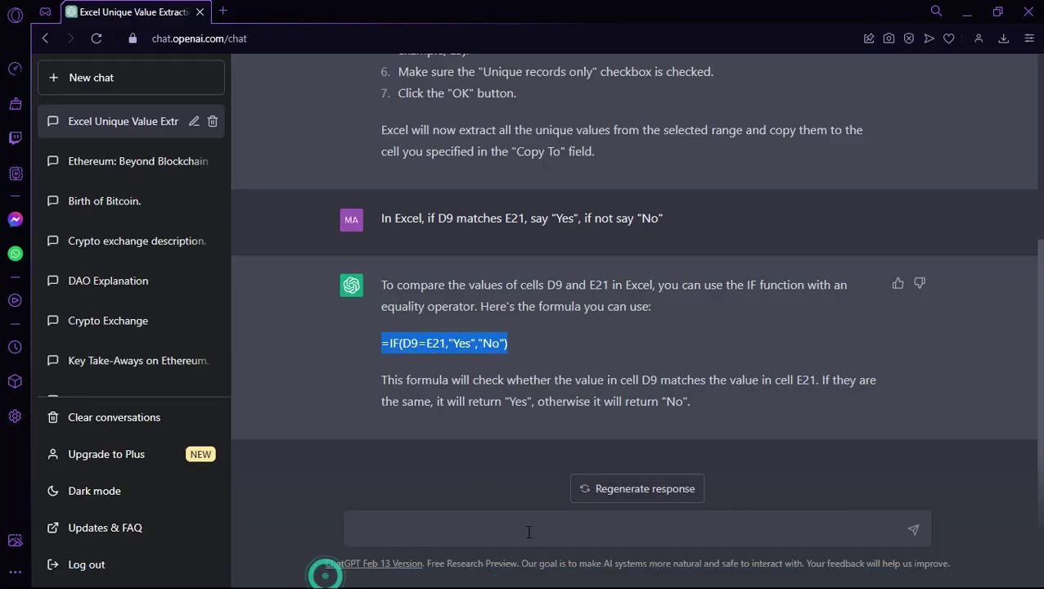
key("ctrl+v")
left_click(913, 530)
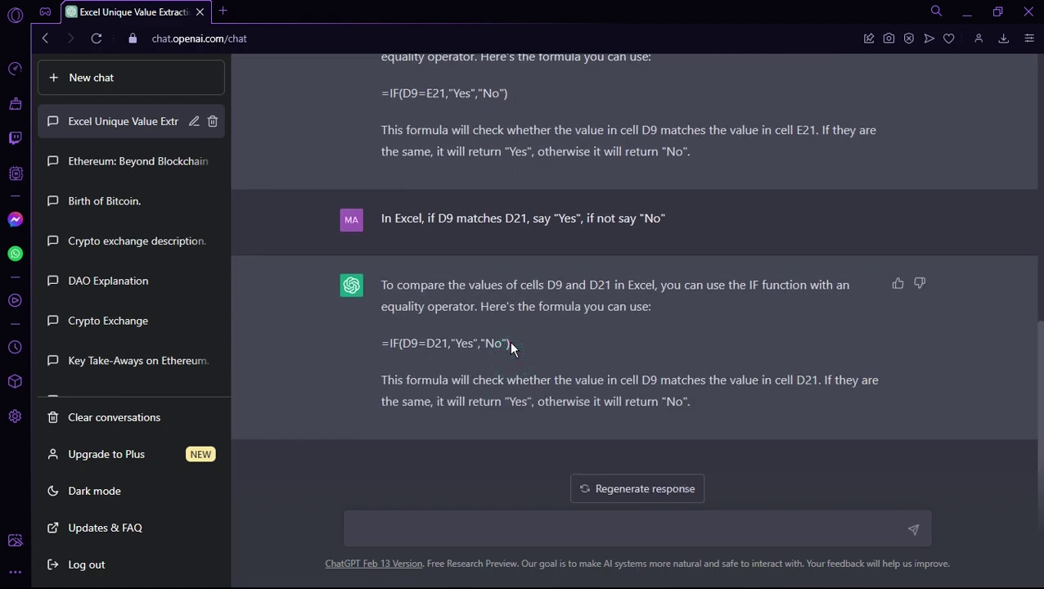
Step: Copy the suggested formula =IF(D9=D21,"Yes","No") into cell G7 of the Excel workbook and make its text black
left_click_drag(511, 343, 377, 351)
key("ctrl+c")
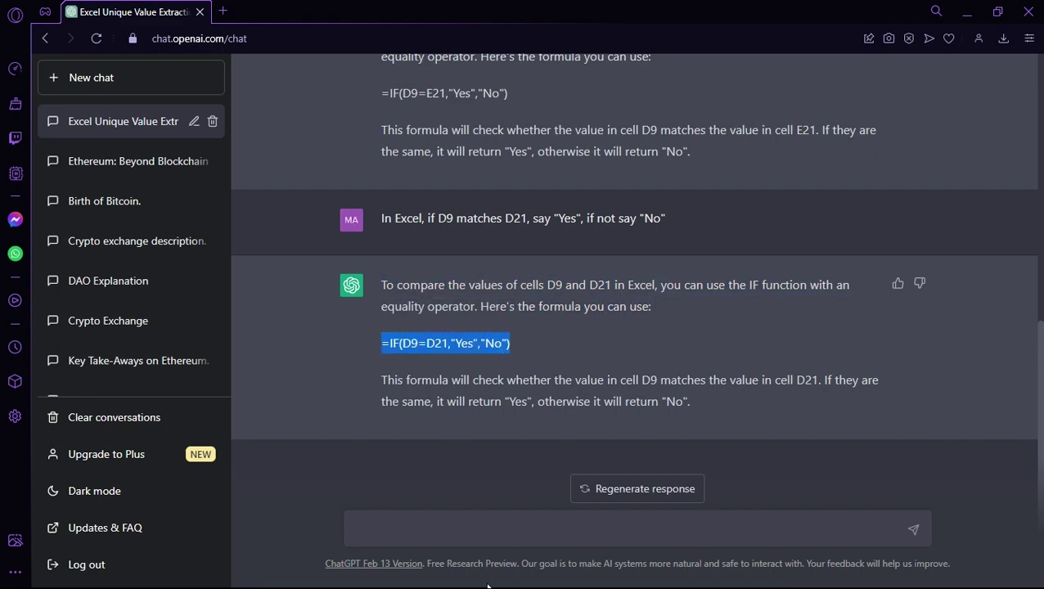
key("super")
left_click(609, 576)
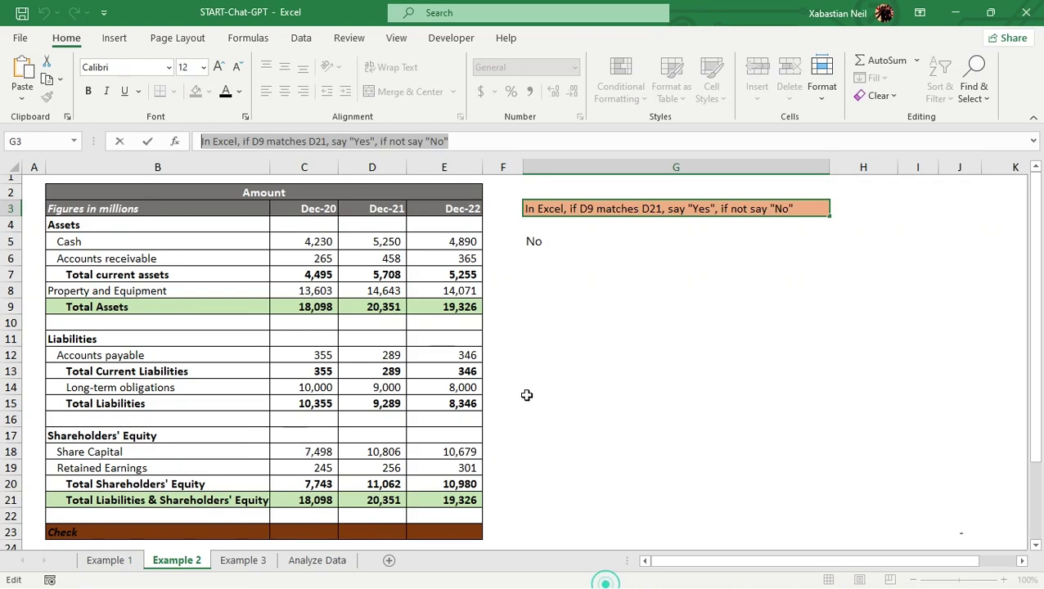
left_click(553, 276)
key("ctrl+v")
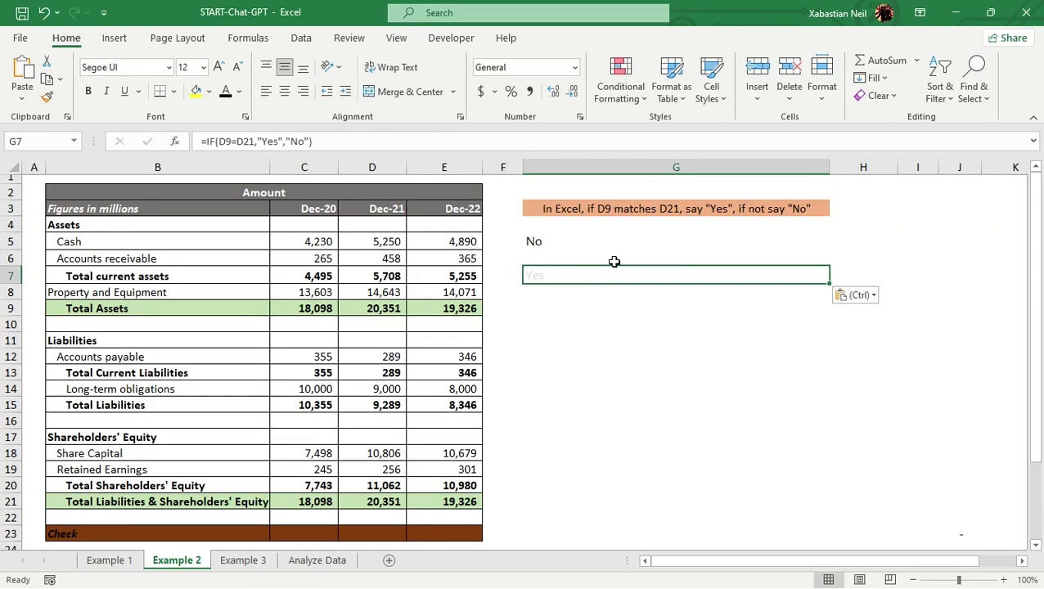
left_click(572, 276)
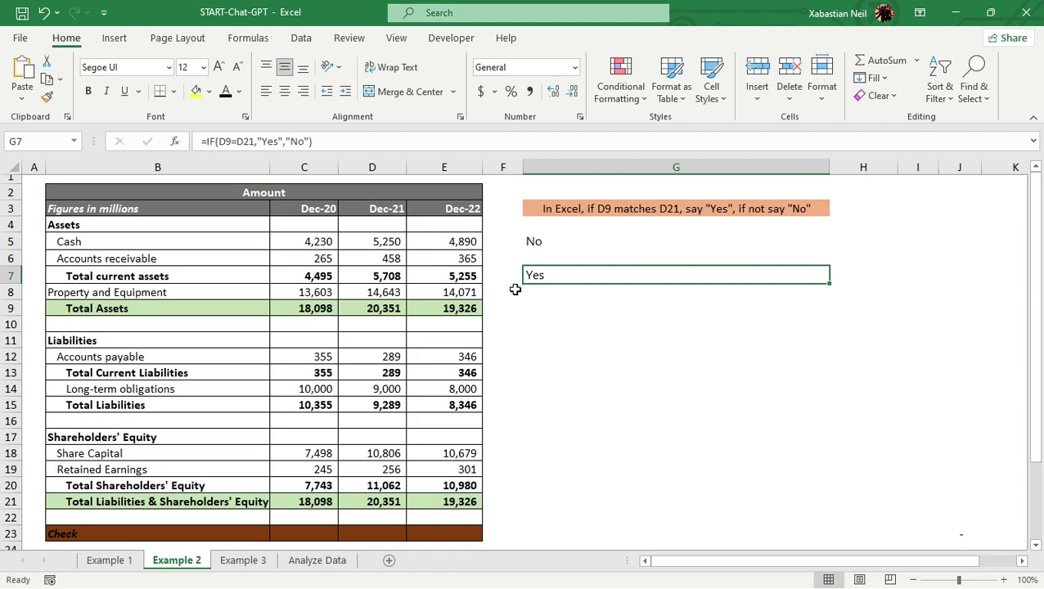
Step: Open the Example 3 sheet and copy the dropdown list prompt from cell F3
left_click(257, 563)
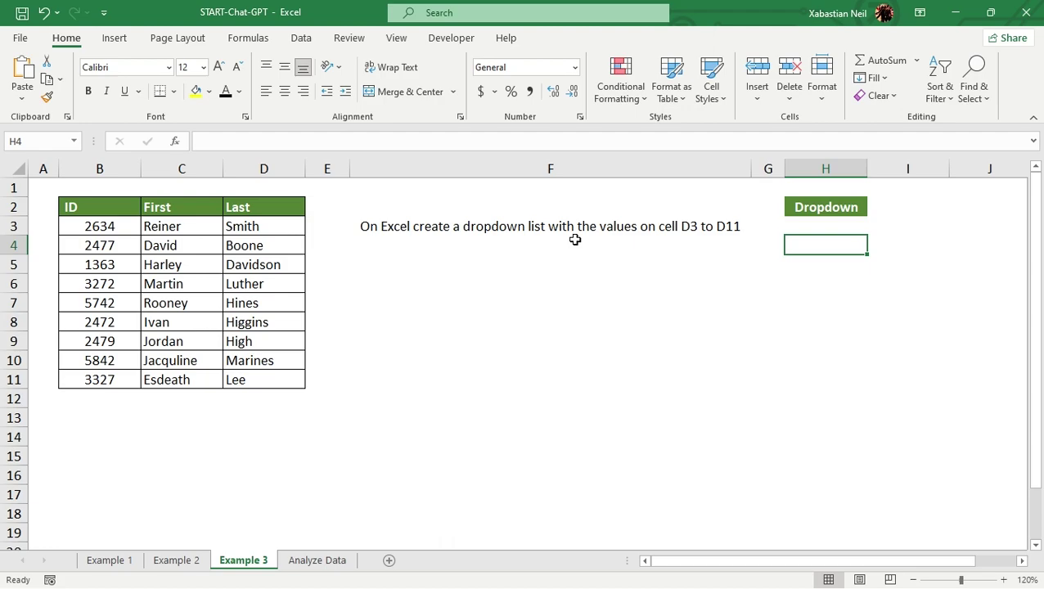
left_click(622, 225)
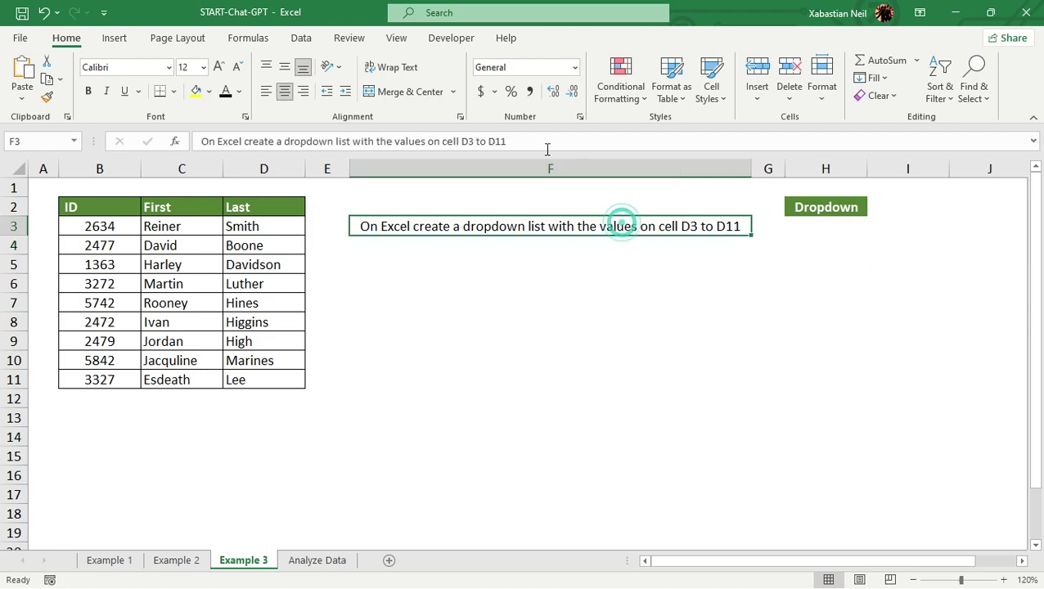
left_click(564, 141)
left_click_drag(495, 142, 196, 144)
key("ctrl+c")
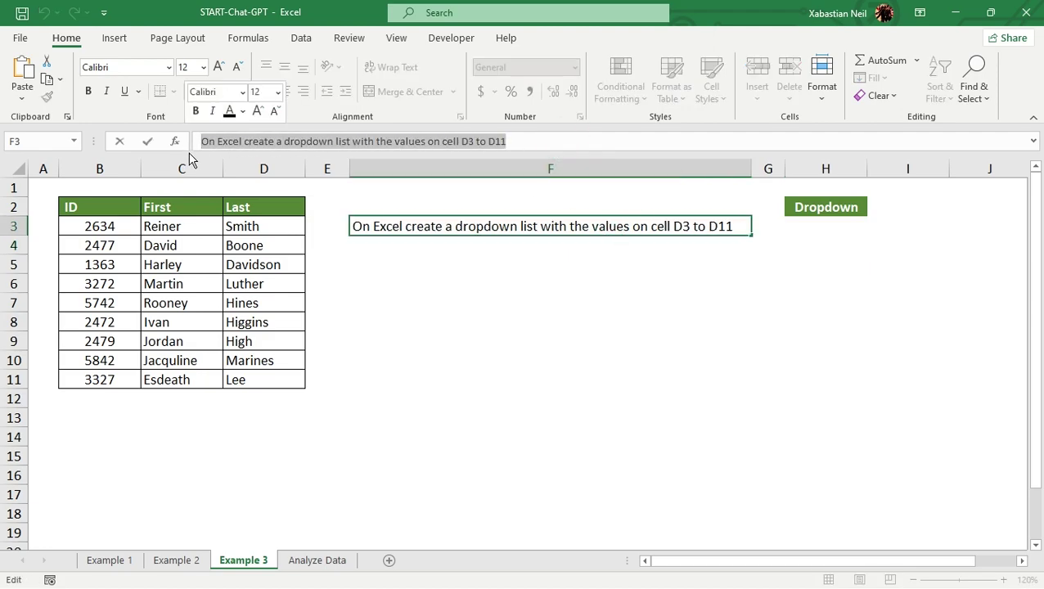
Step: Switch to ChatGPT, delete the Excel unique value conversation and start a new chat
key("super")
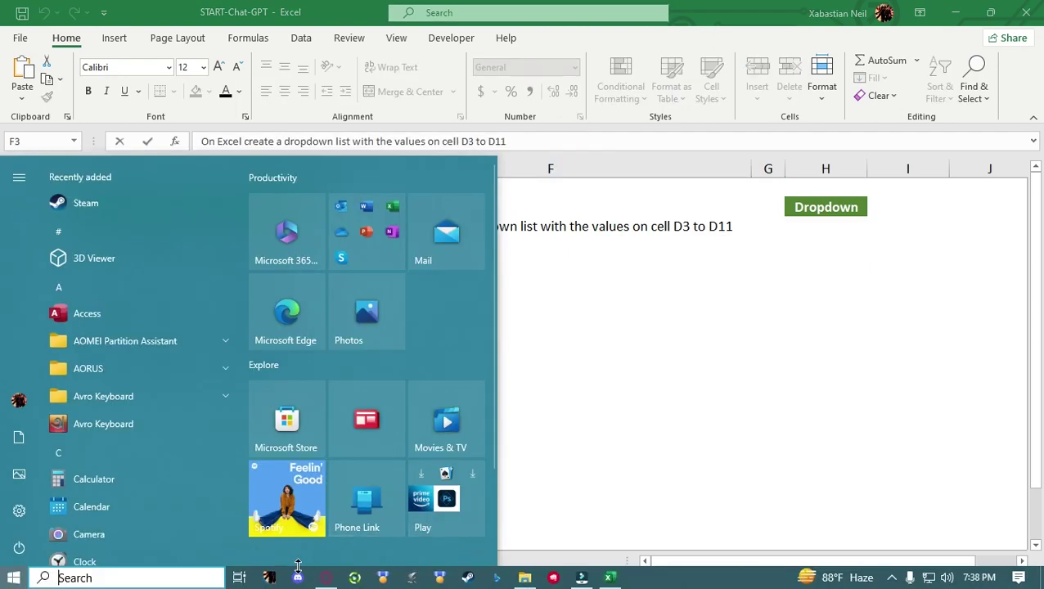
key("alt+Tab")
left_click(460, 522)
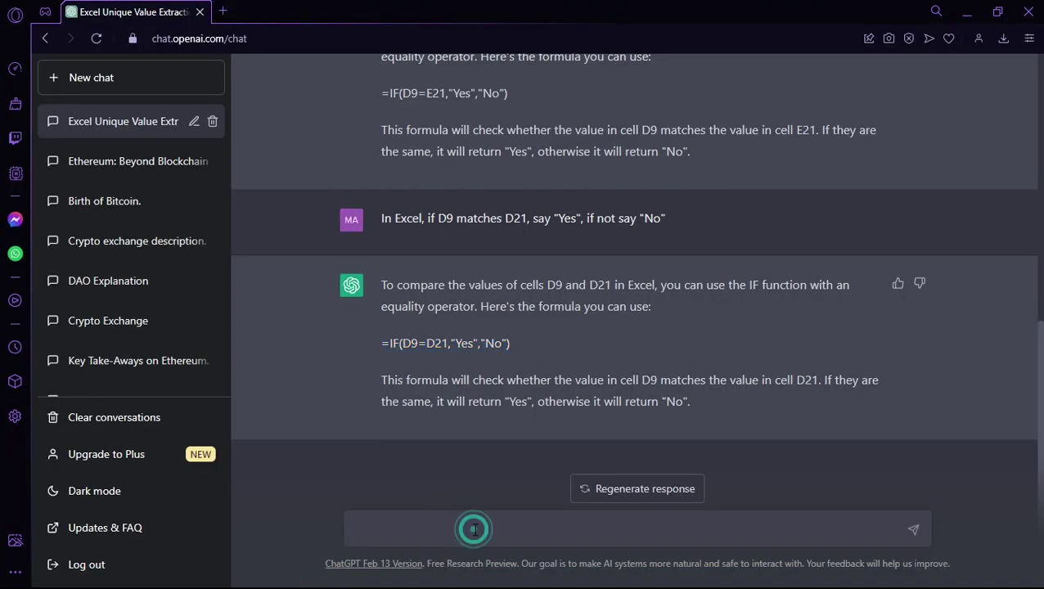
left_click(213, 123)
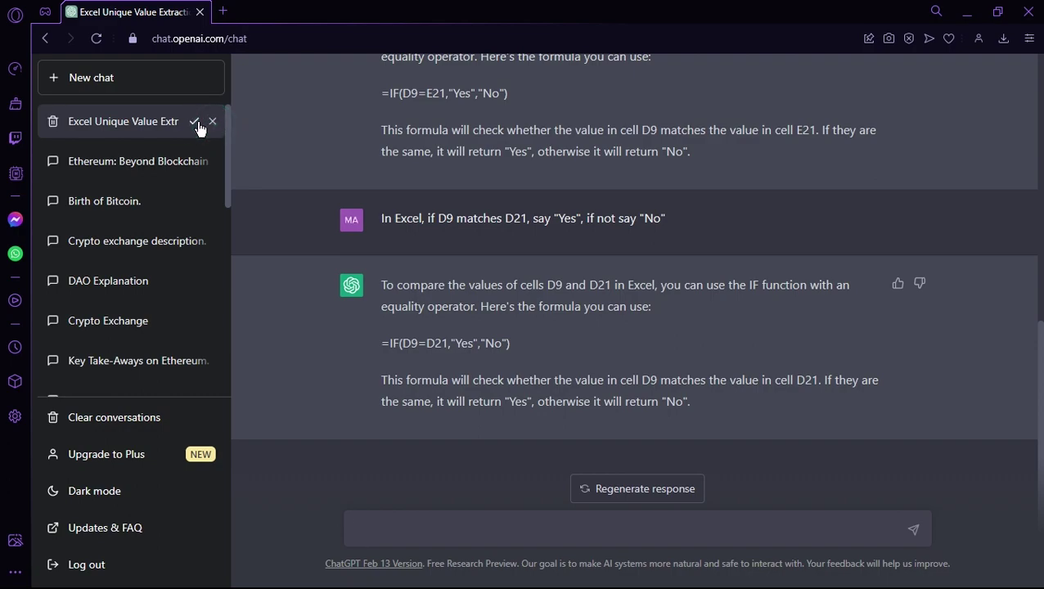
left_click(188, 122)
left_click(158, 77)
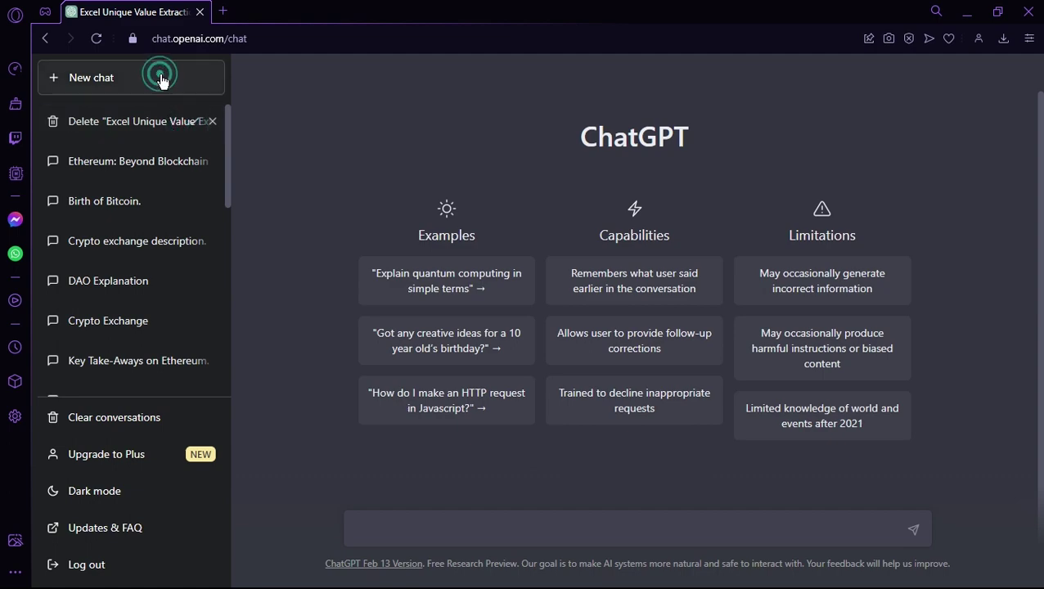
Step: Submit the copied prompt about creating a dropdown list with the values in cells D3 to D11
left_click(464, 524)
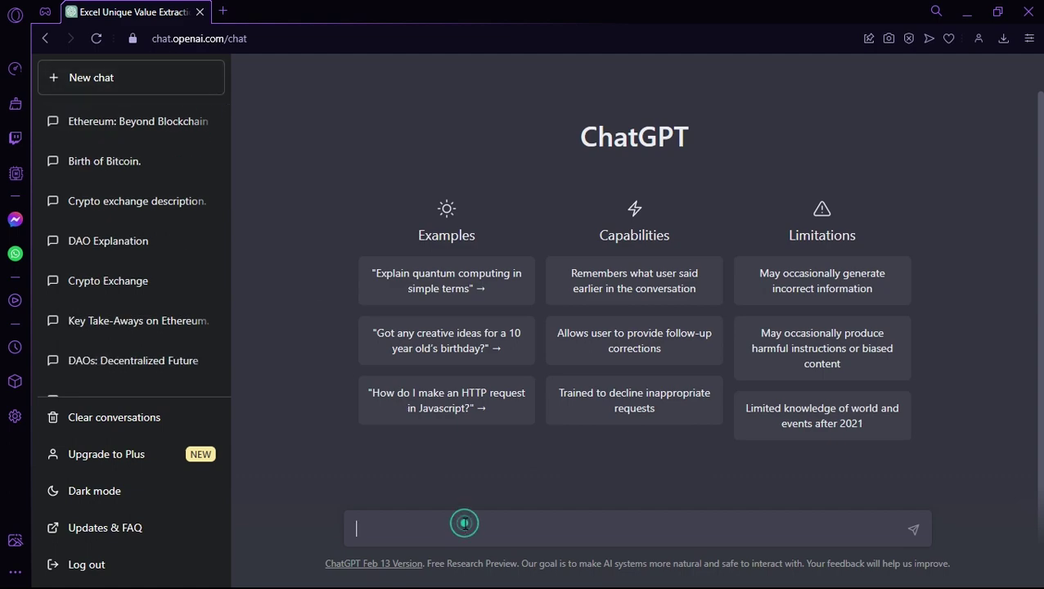
key("ctrl+v")
key("Return")
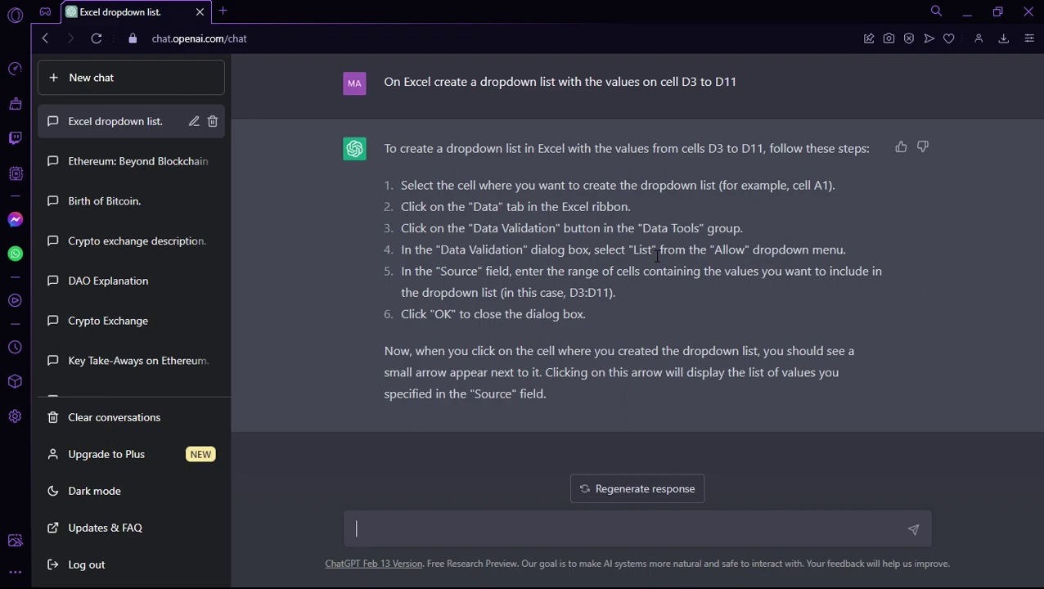
Step: Switch to the Excel workbook and open the Data Validation settings for cell H4 under the Dropdown header
key("super")
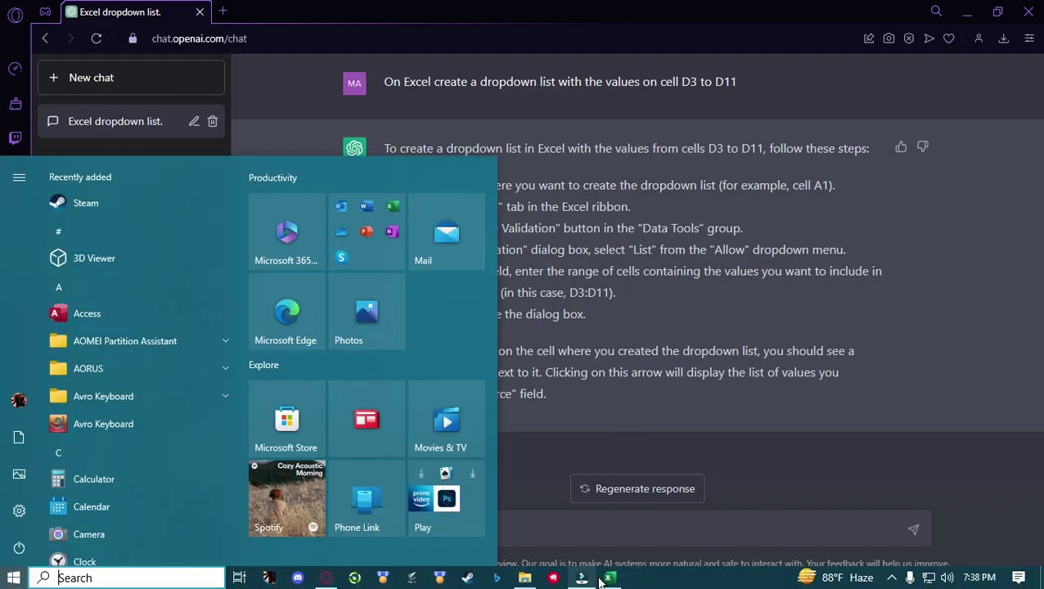
left_click(604, 576)
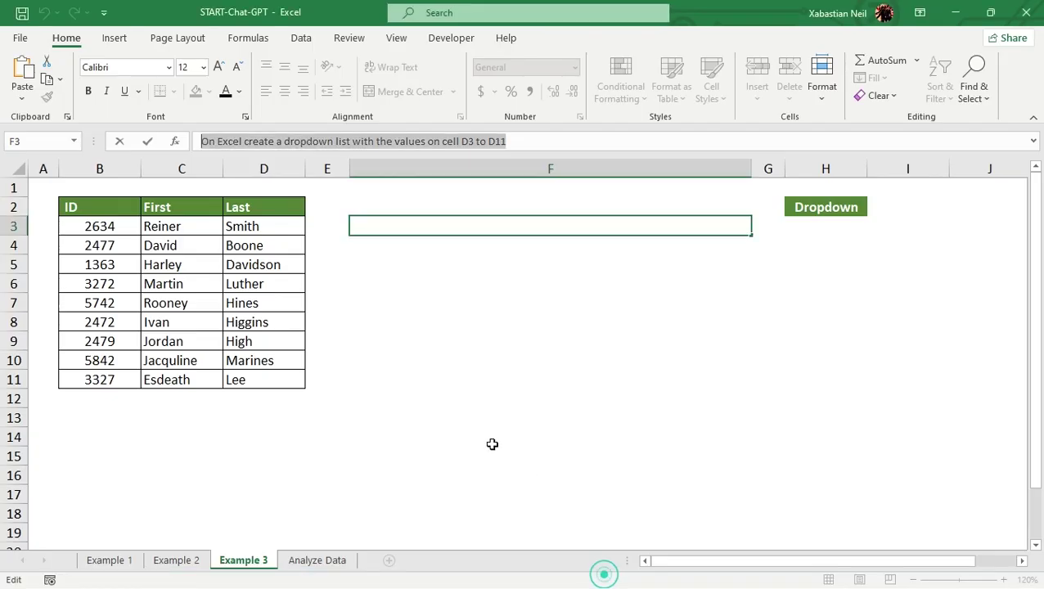
left_click(837, 240)
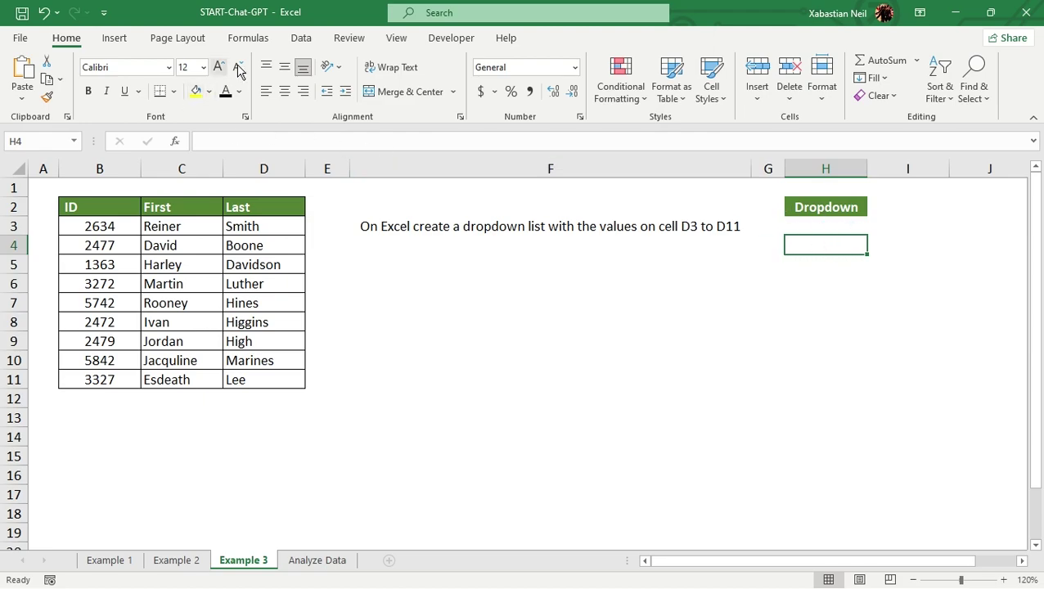
left_click(302, 38)
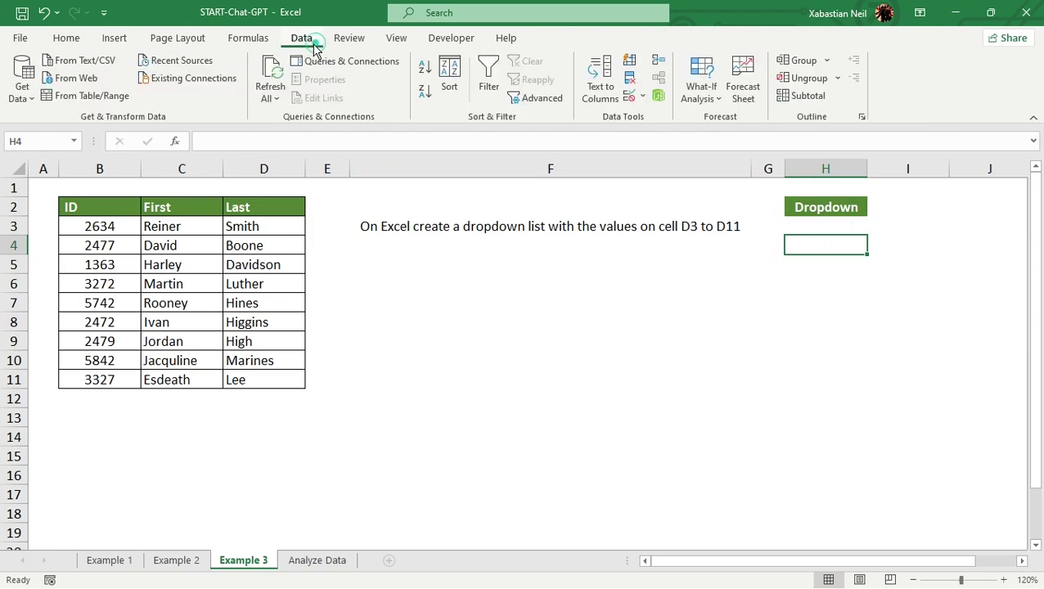
left_click(630, 97)
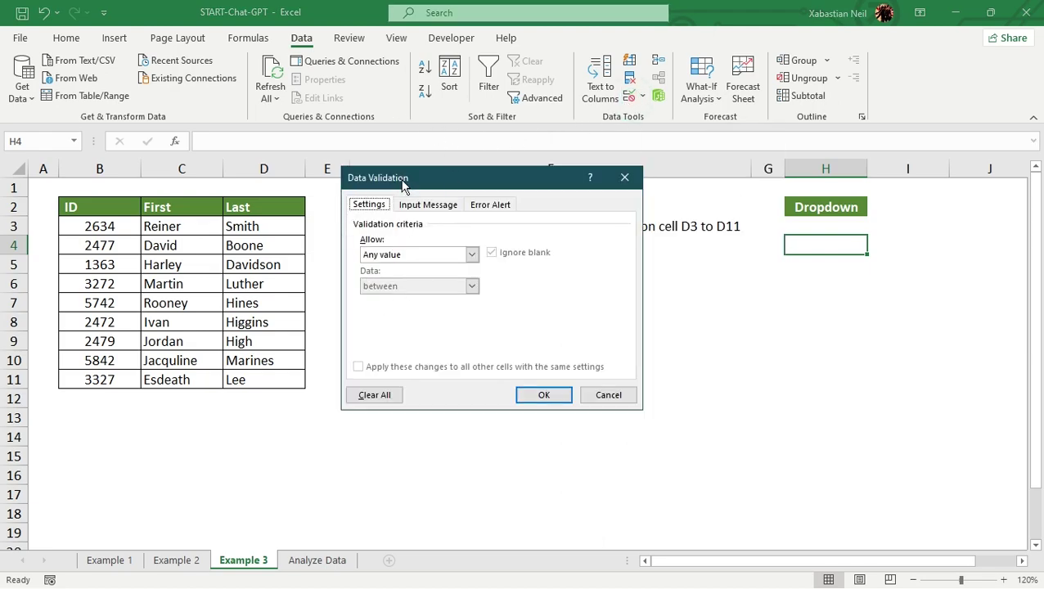
Step: Set the validation criteria for cell H4 to allow a List
left_click_drag(402, 185, 428, 165)
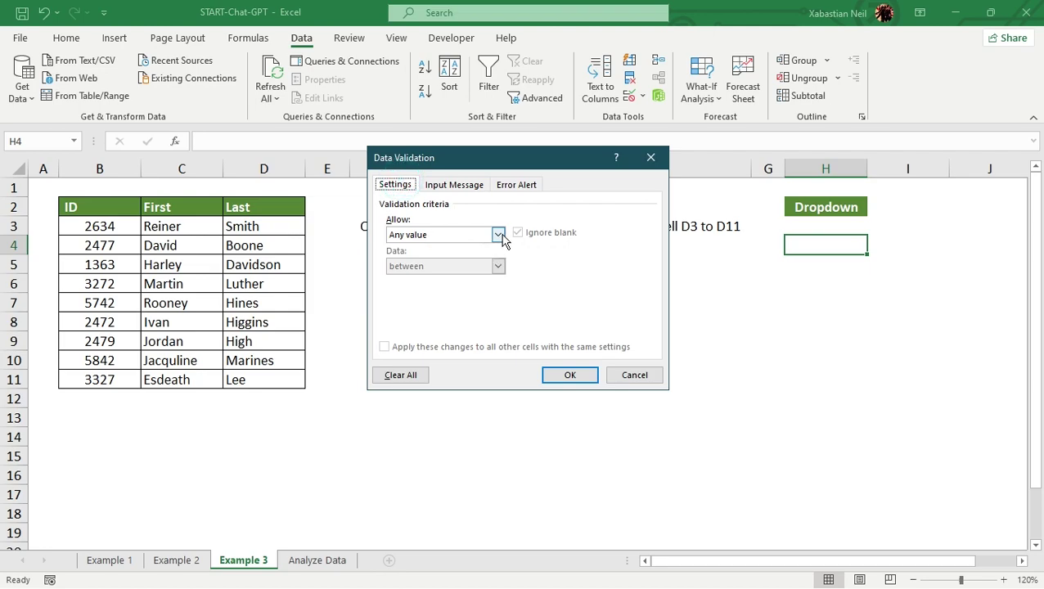
left_click(498, 235)
left_click(425, 268)
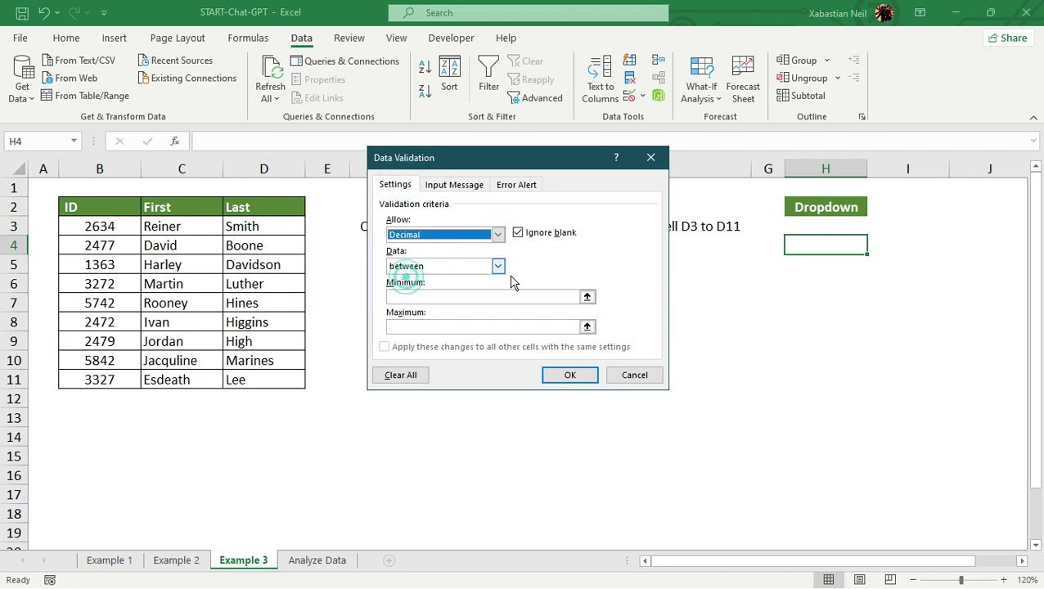
left_click(498, 235)
left_click(437, 282)
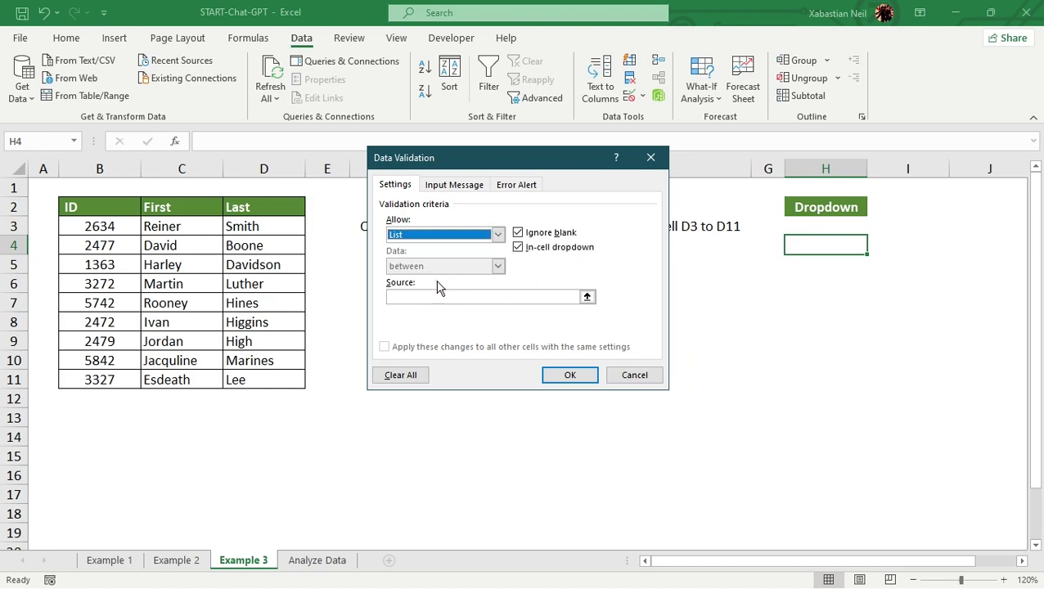
Step: Set the list source to cells D3 to D11 and apply the validation
left_click(587, 296)
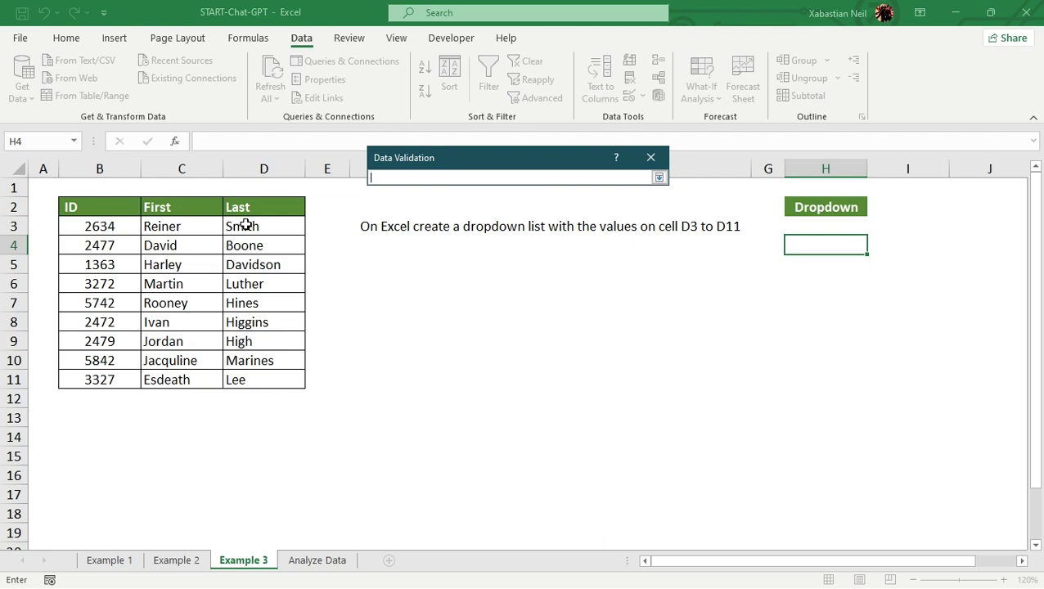
left_click_drag(246, 226, 262, 381)
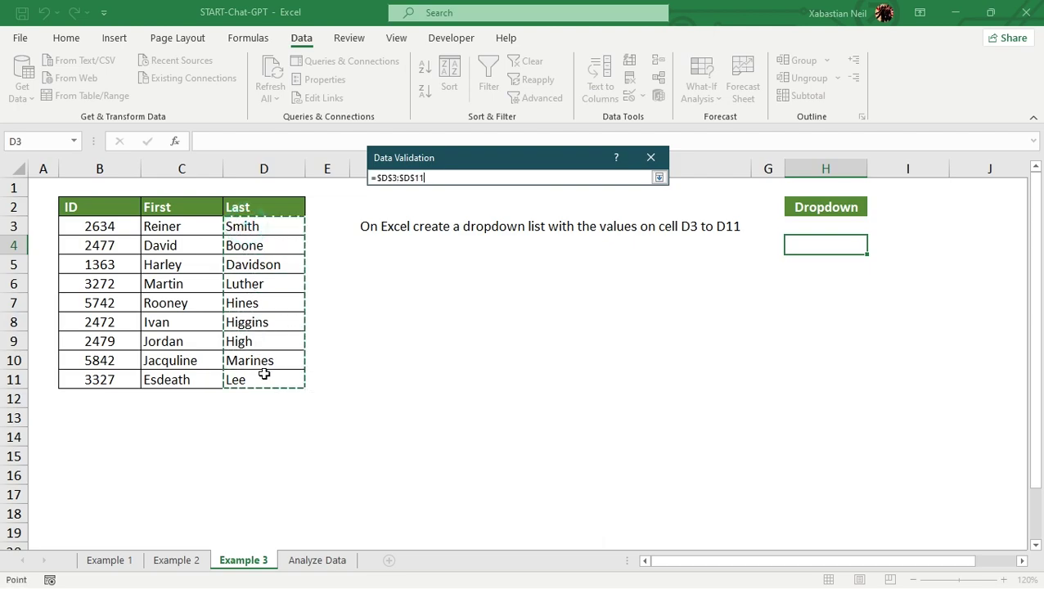
left_click(660, 177)
left_click(571, 373)
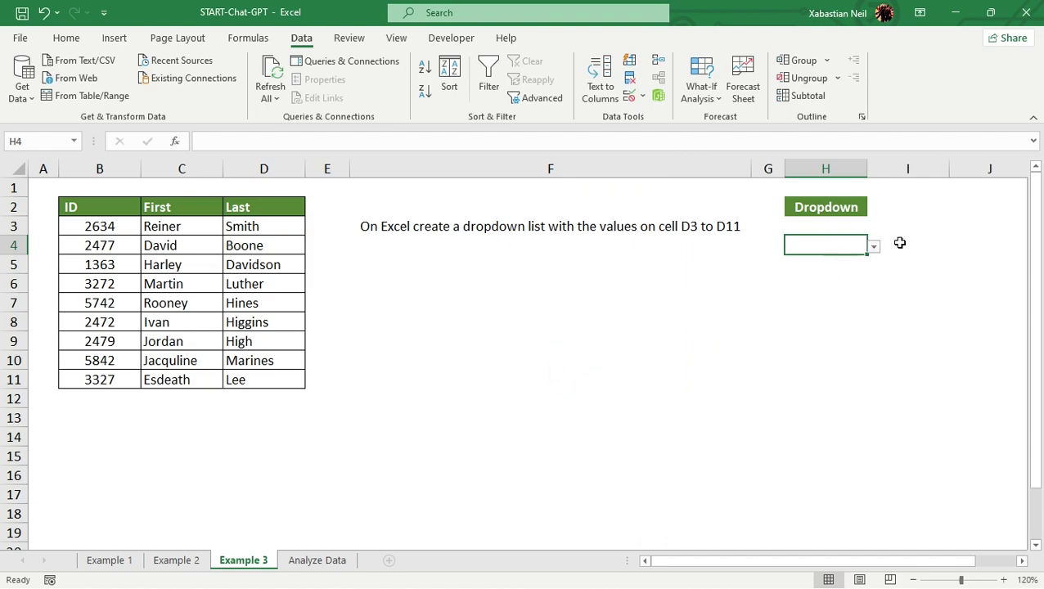
Step: Test the dropdown in H4 by choosing the last name from D7 and changing the choice to the one from D9
left_click(874, 248)
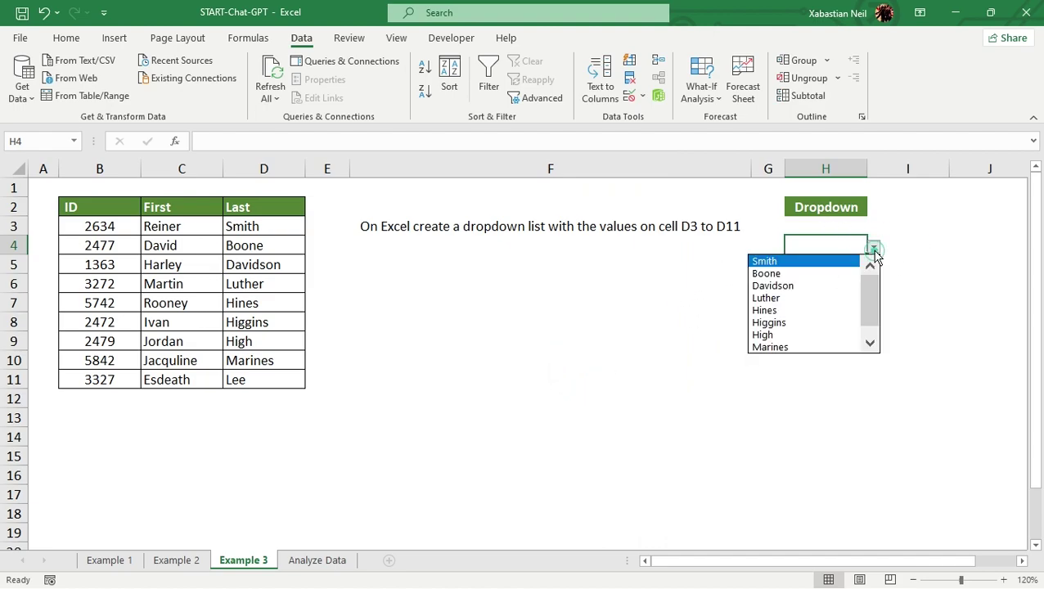
left_click_drag(869, 304, 870, 316)
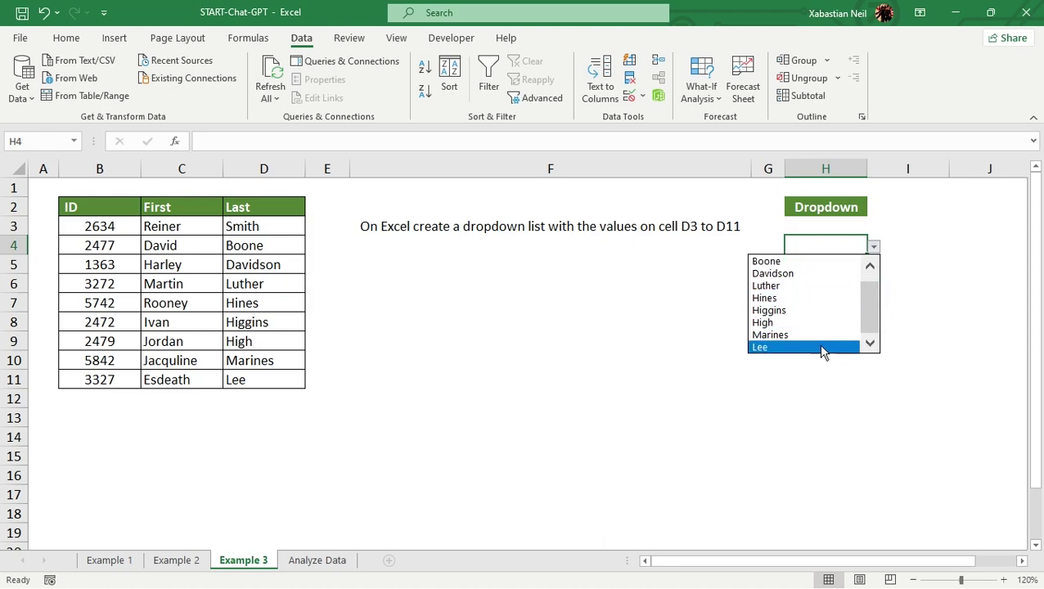
left_click(803, 300)
left_click(874, 248)
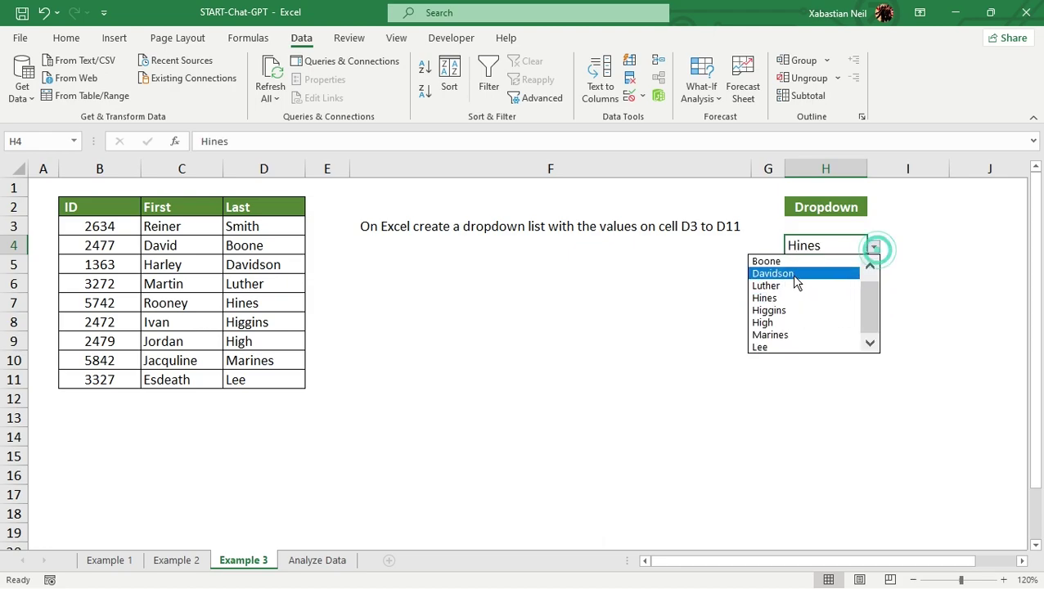
left_click(769, 323)
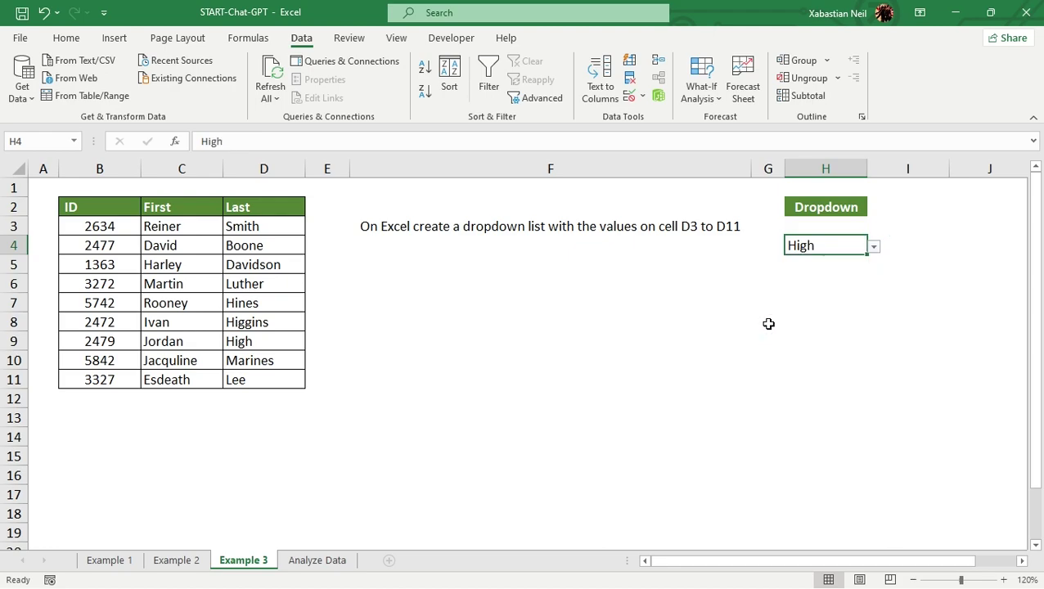